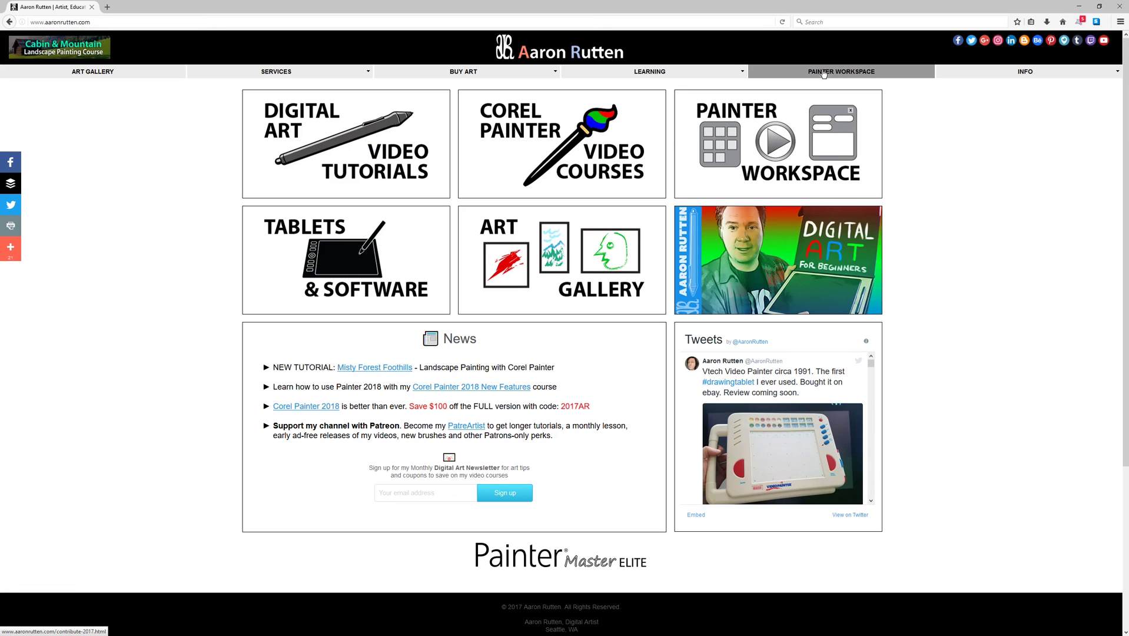
Open the Painter 2018 custom workspace page and its locked Patreon download post.
left_click(793, 123)
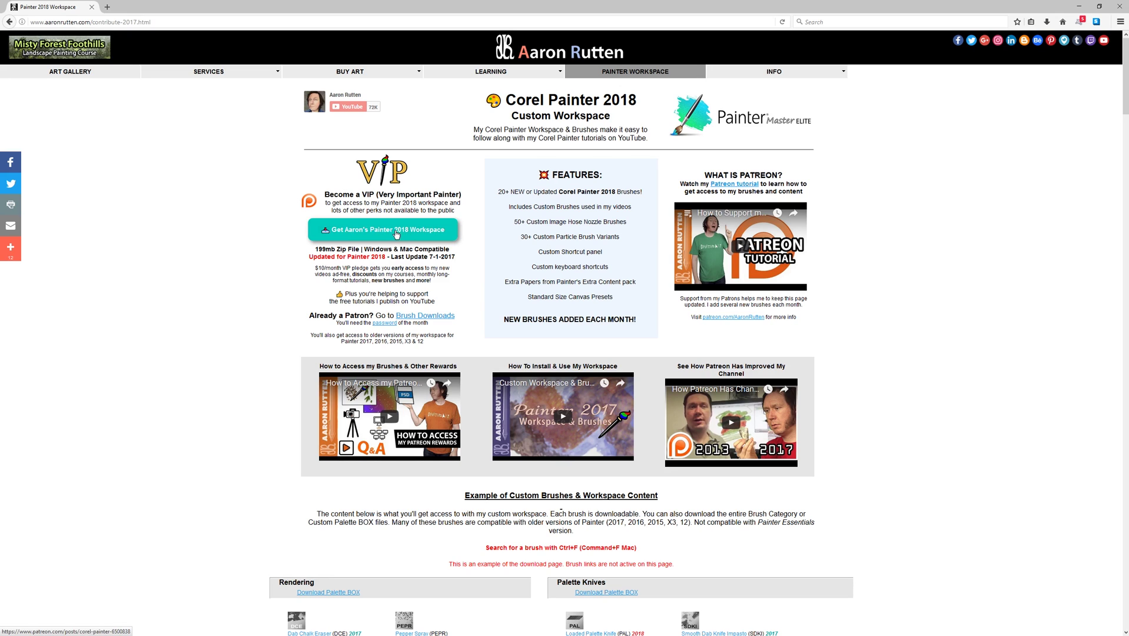
left_click(396, 234)
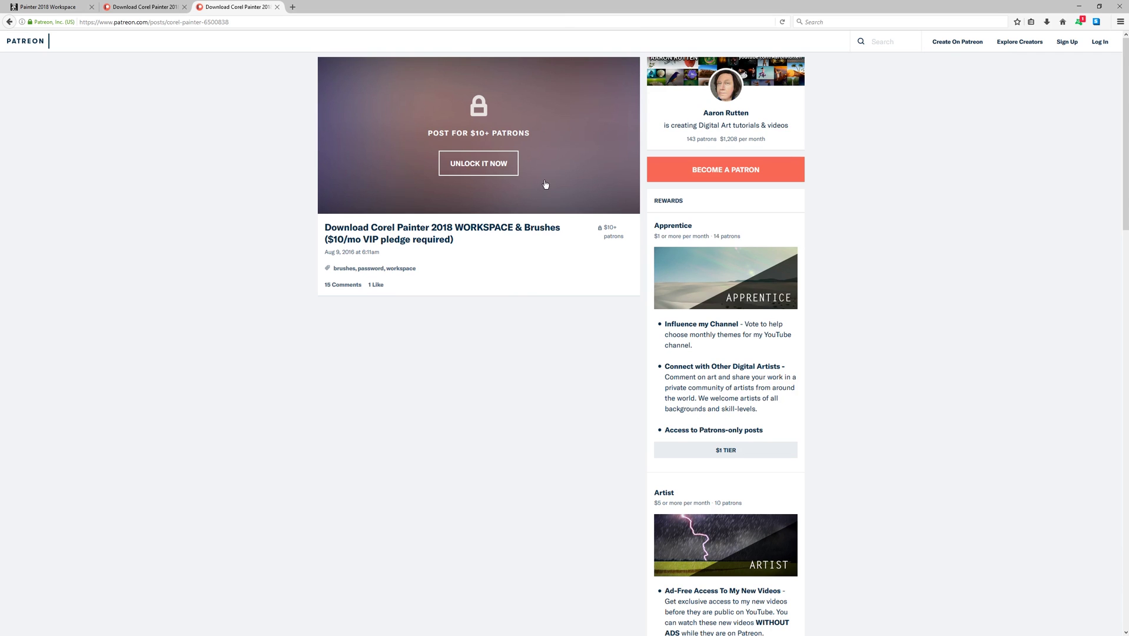
Go through the $10 VIP tier checkout to the sign-up form, then close the Patreon tab.
left_click(475, 164)
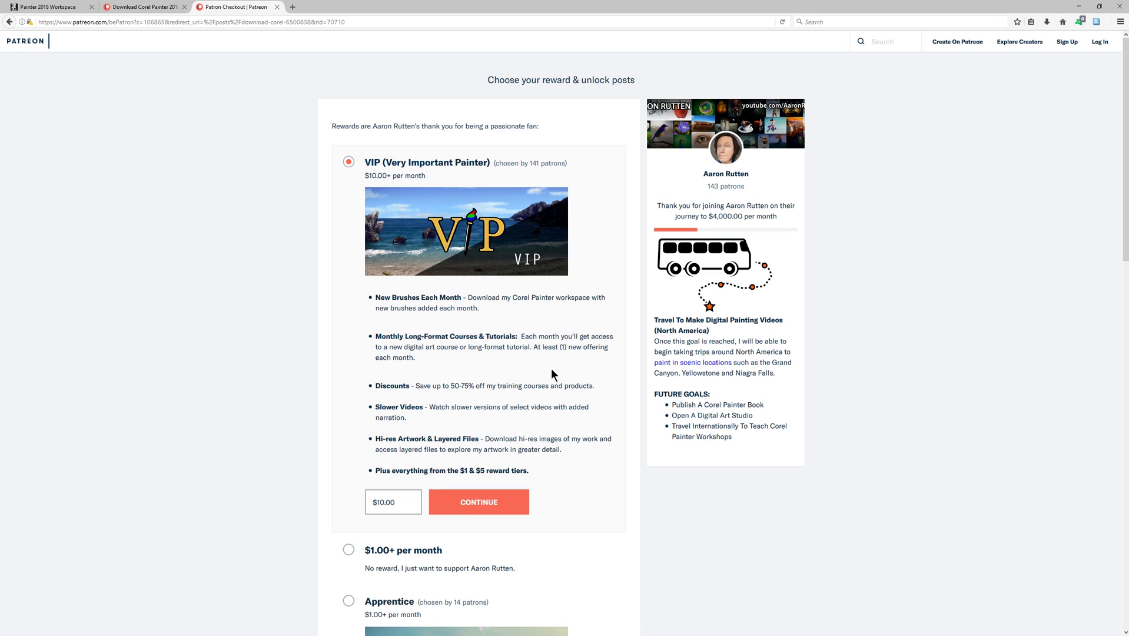
left_click(487, 507)
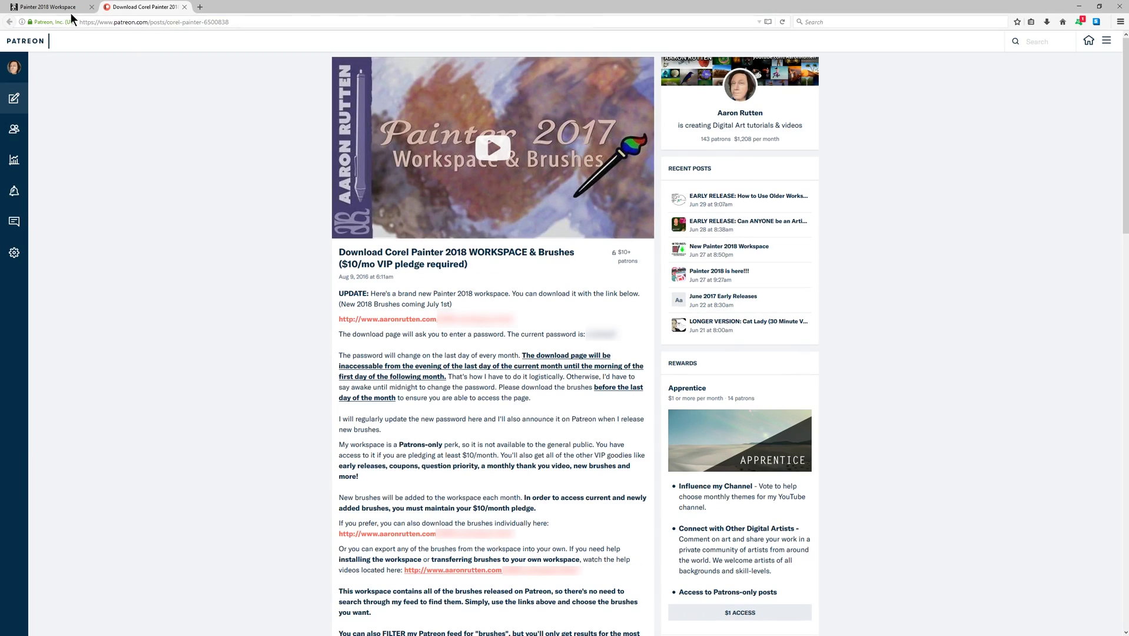
left_click(56, 7)
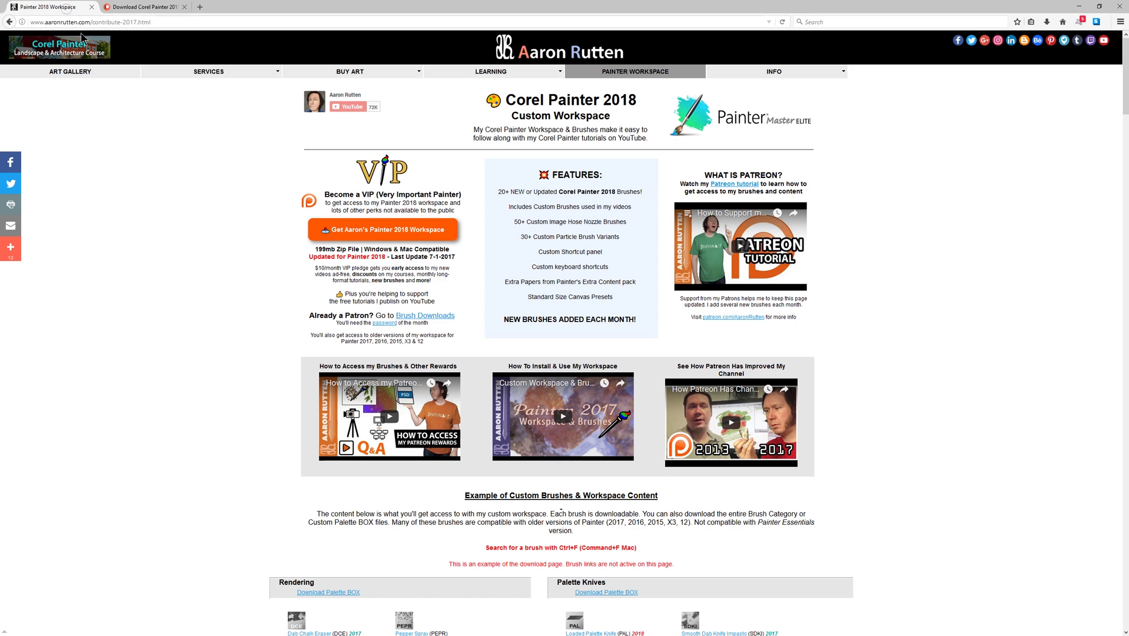
Copy the password from the Patreon workspace post and paste it to unlock the Painter 2018 download page.
left_click(358, 231)
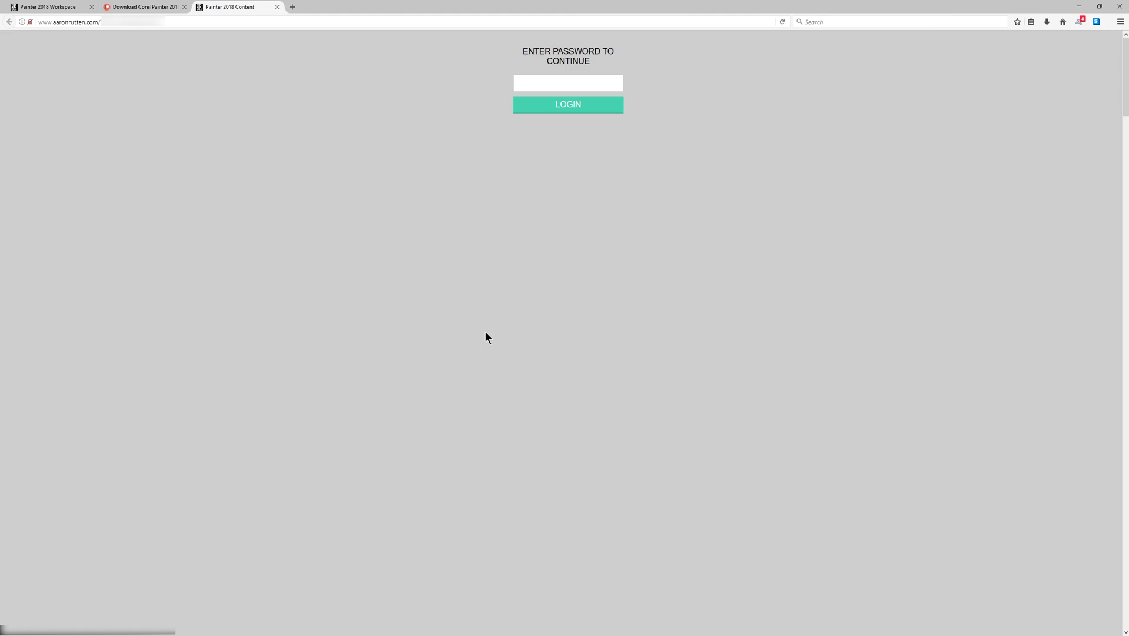
left_click(146, 7)
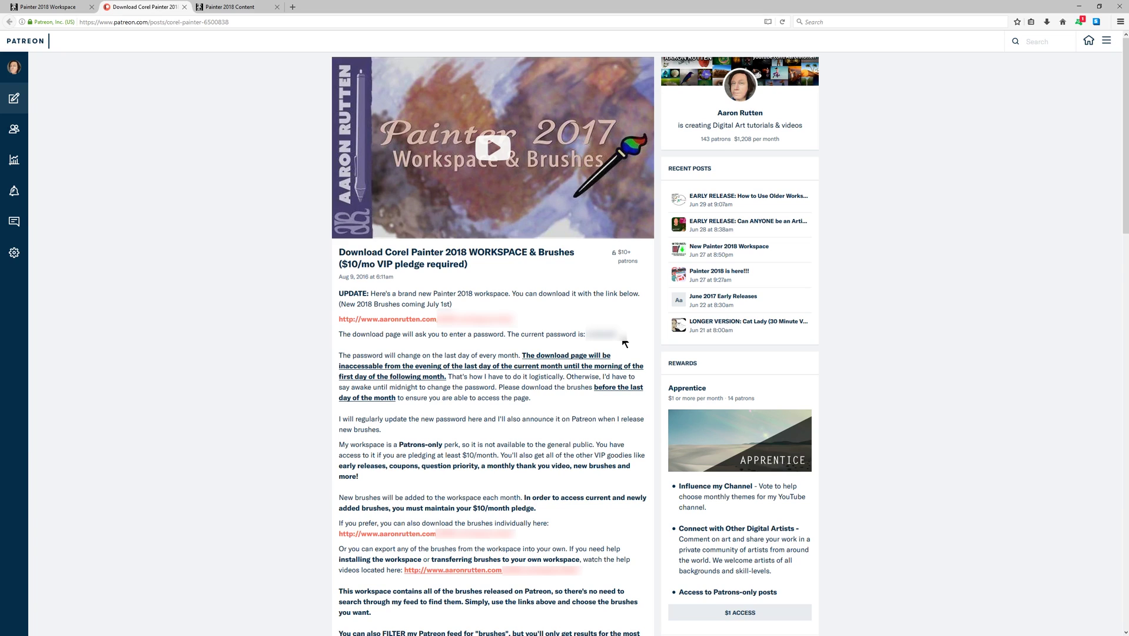
left_click(248, 7)
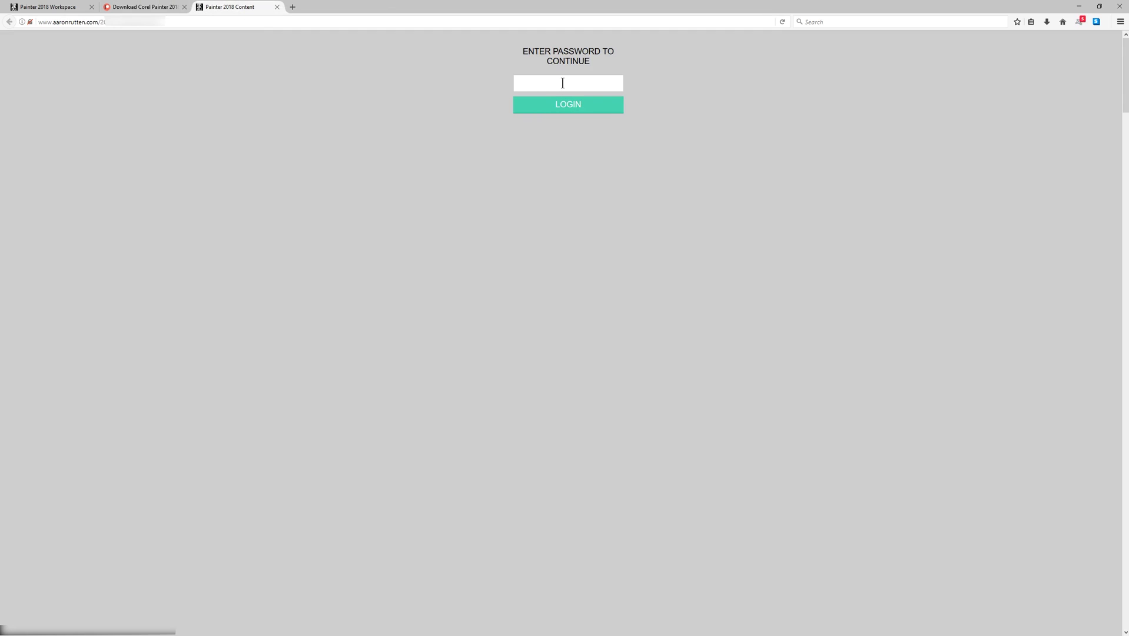
left_click(562, 83)
key("ctrl+v")
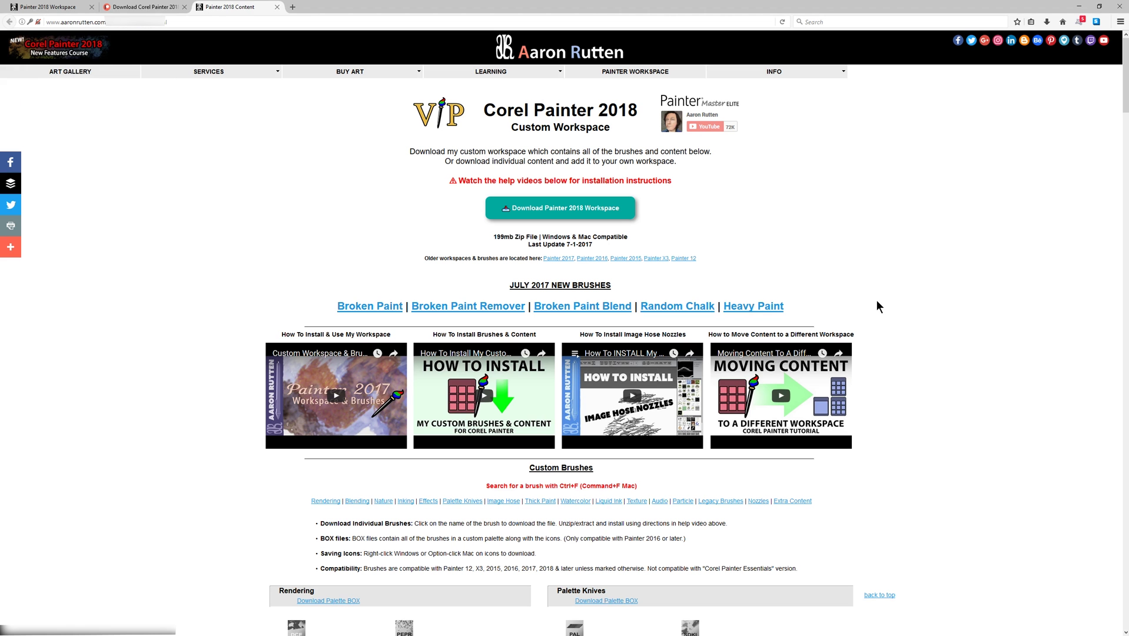
left_click(570, 208)
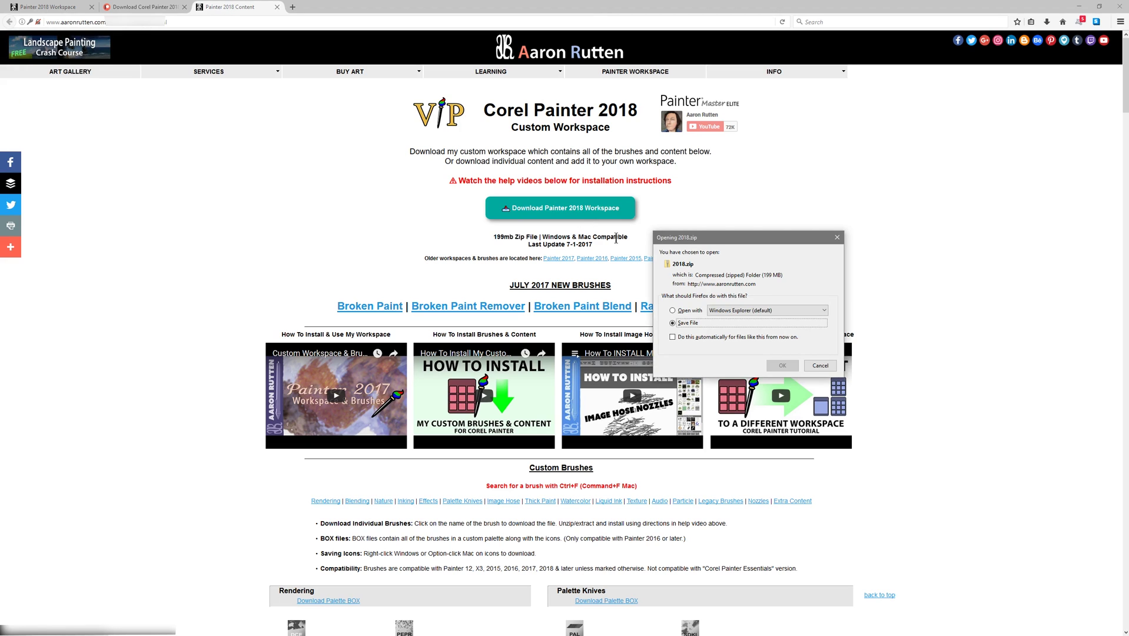
left_click(768, 322)
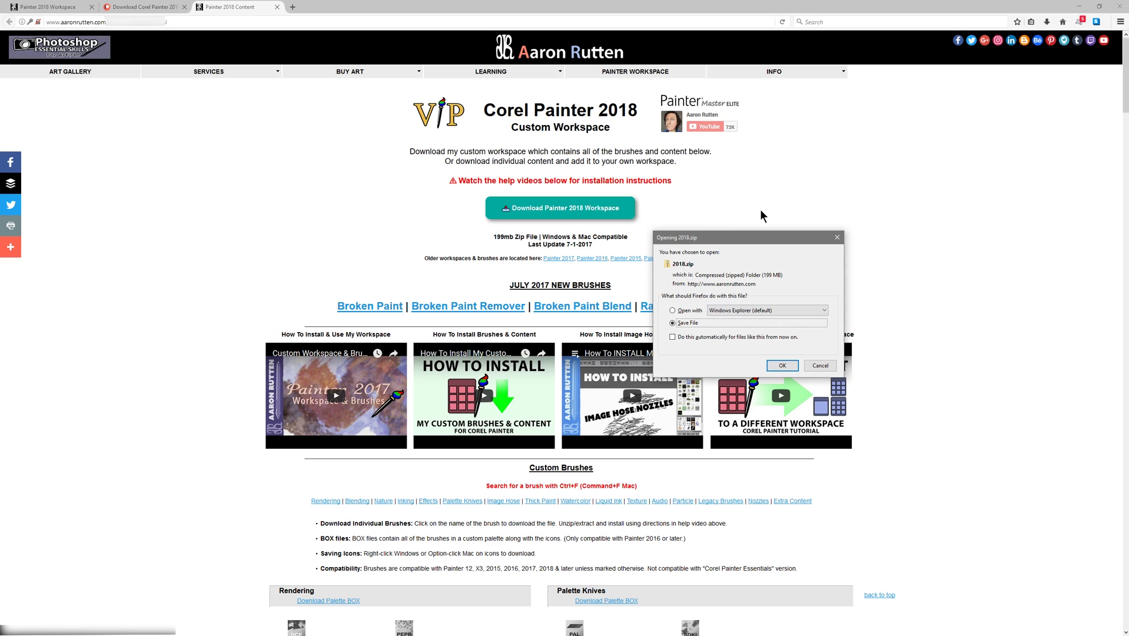
left_click(819, 366)
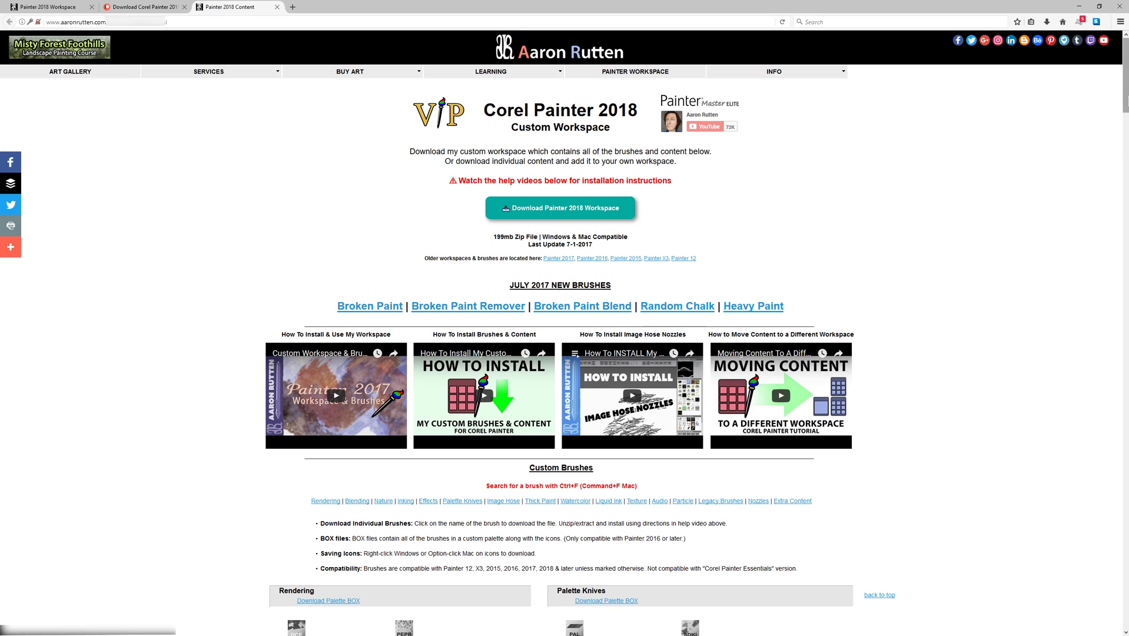
left_click_drag(1125, 102, 1124, 126)
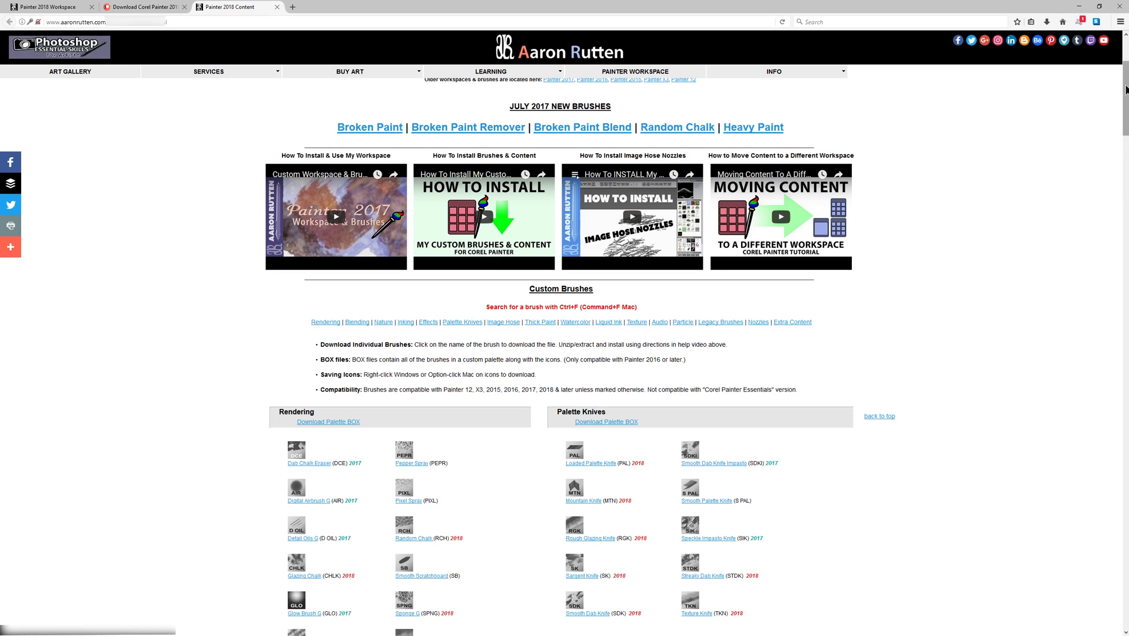
scroll(1126, 93, "down", 4)
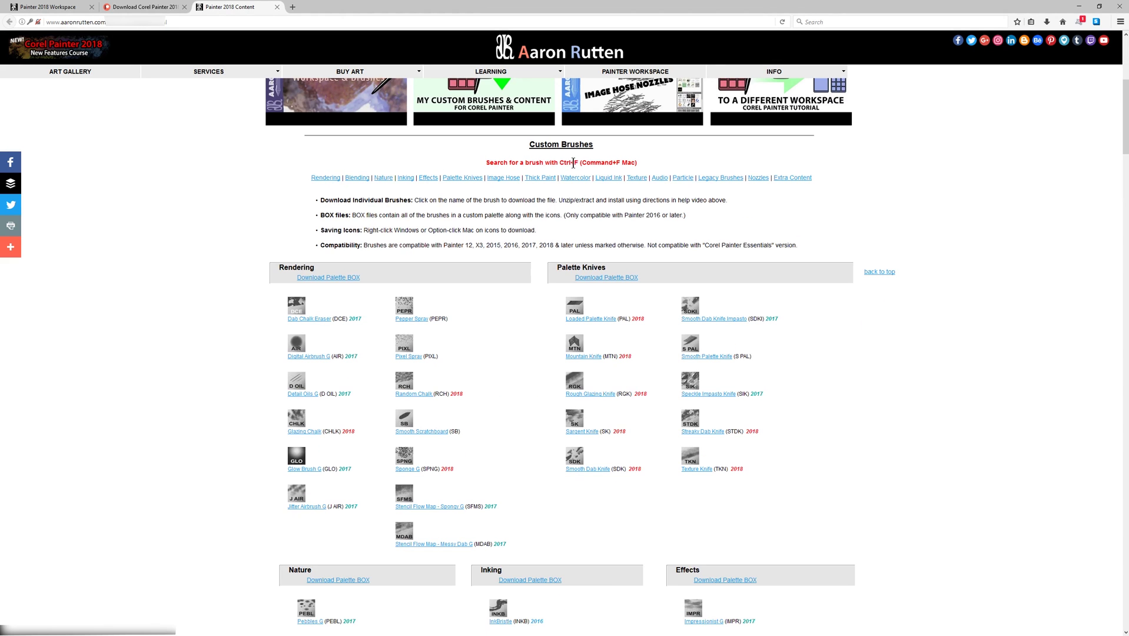
key("ctrl+f")
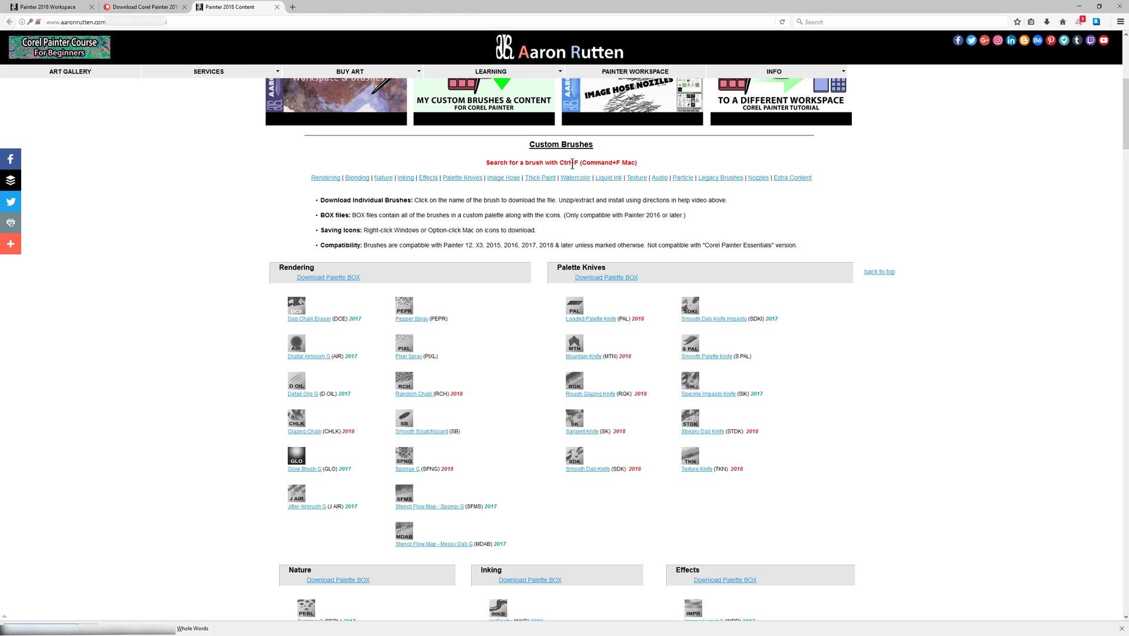
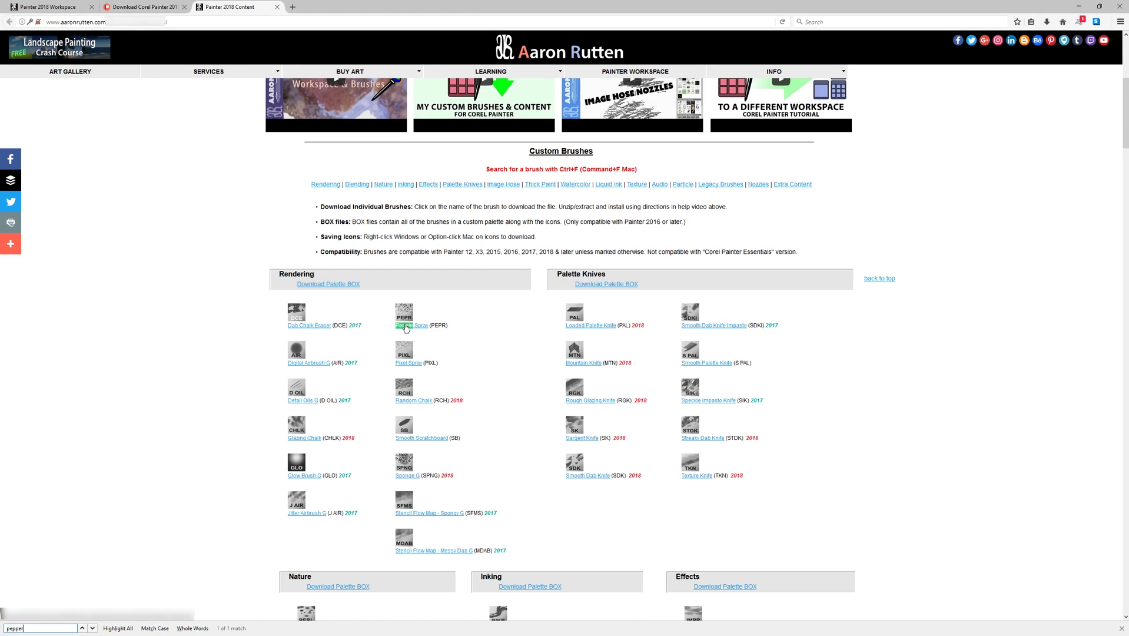
key("Escape")
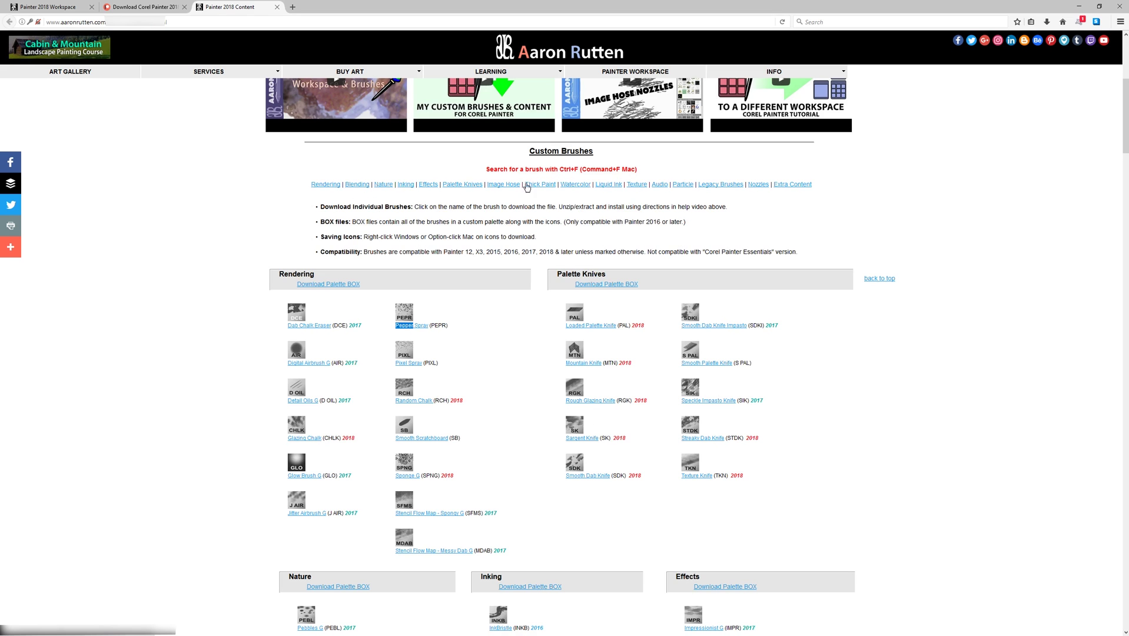
left_click(575, 184)
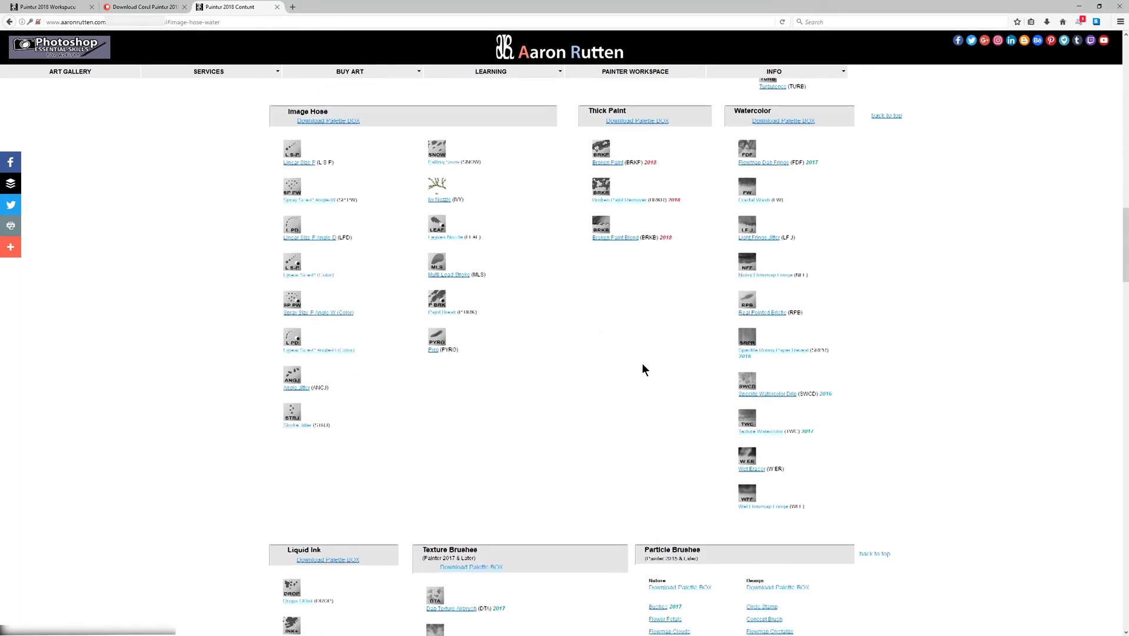
left_click(885, 113)
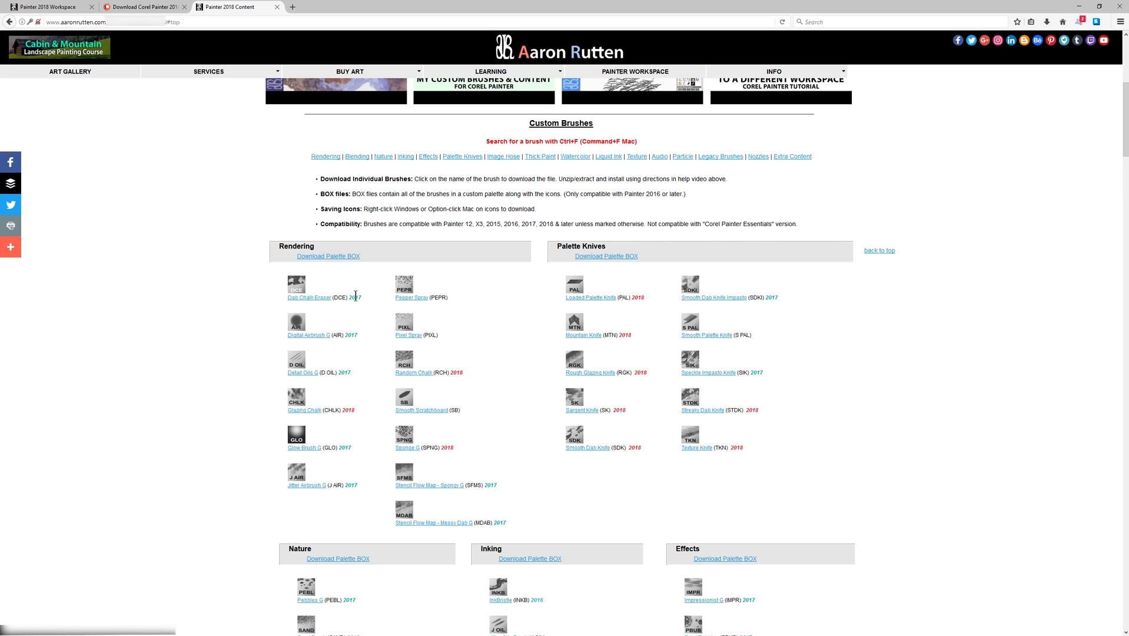
Download the Rendering brush palette box as Rendering-AR.zip.
left_click_drag(350, 298, 361, 297)
left_click(358, 298)
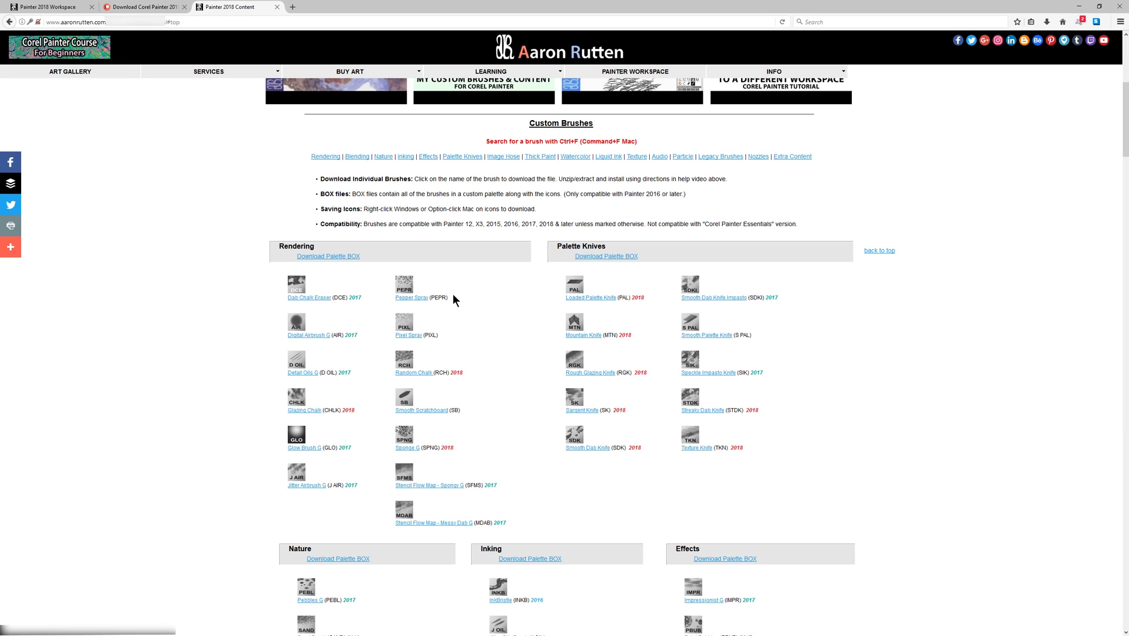
left_click(344, 259)
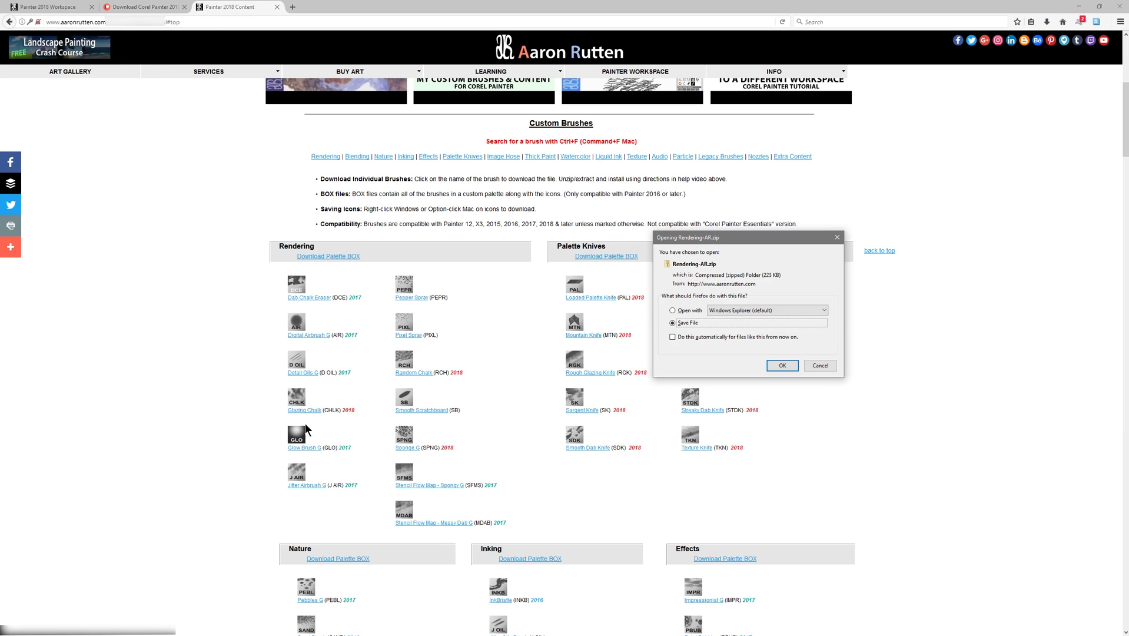
left_click(783, 365)
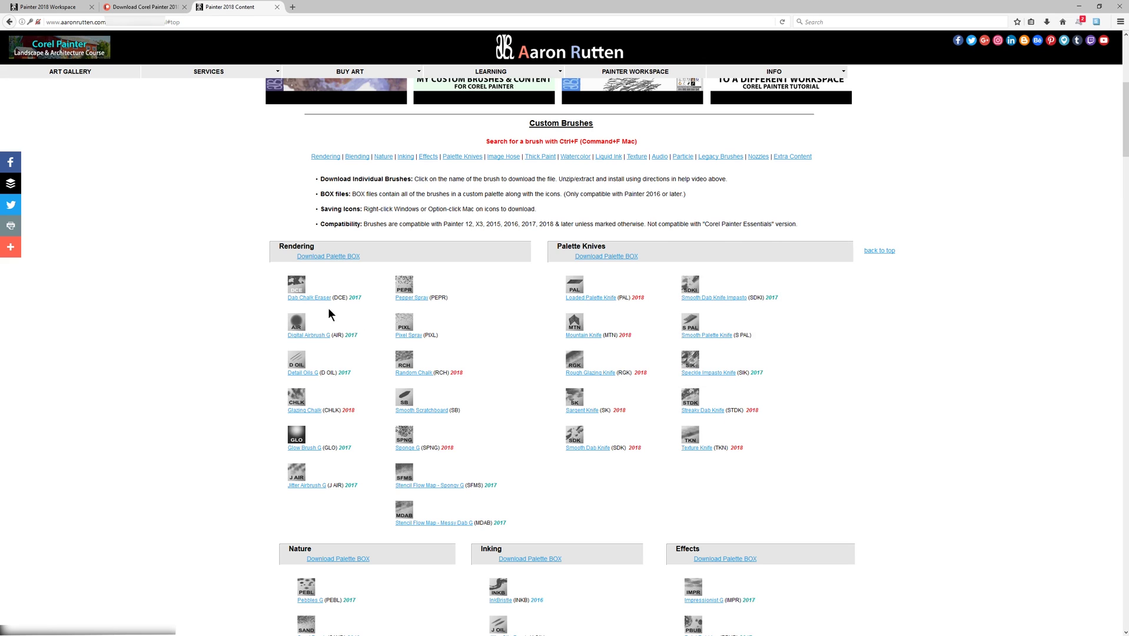
Cancel the Dab Chalk Eraser DCE.zip download and scroll on to the other brush lists.
left_click(307, 298)
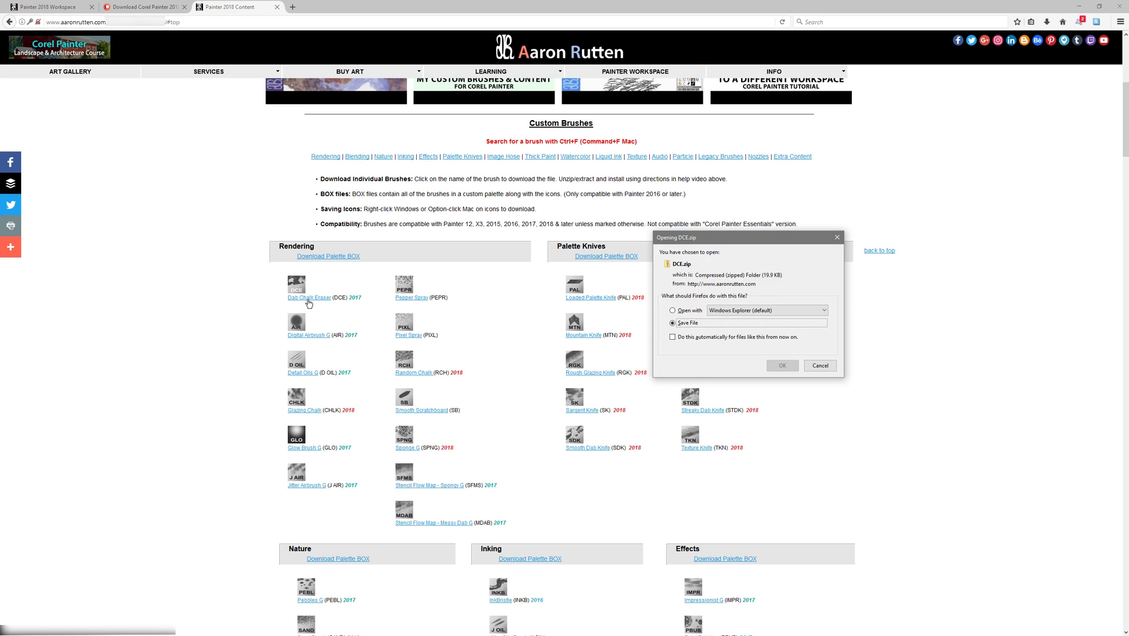
left_click(821, 365)
mouse_move(1118, 118)
left_mouse_down()
mouse_move(1110, 189)
mouse_move(1091, 197)
left_mouse_up()
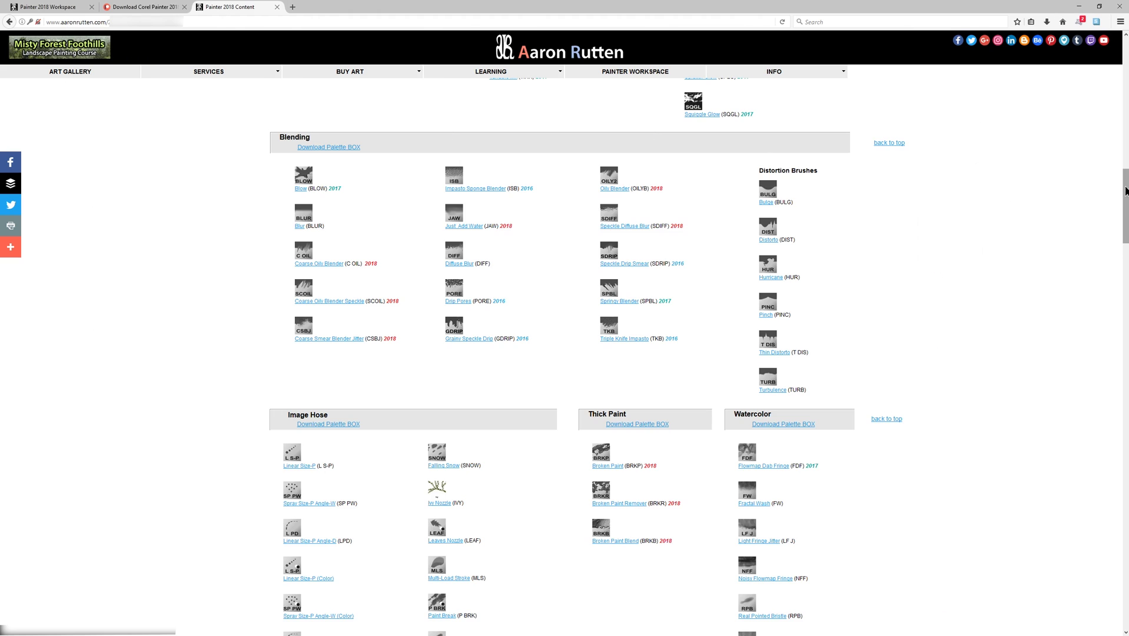
Show Painter 2018's blank-canvas workspace, then return to the nozzle download page.
left_click_drag(1125, 192, 1092, 353)
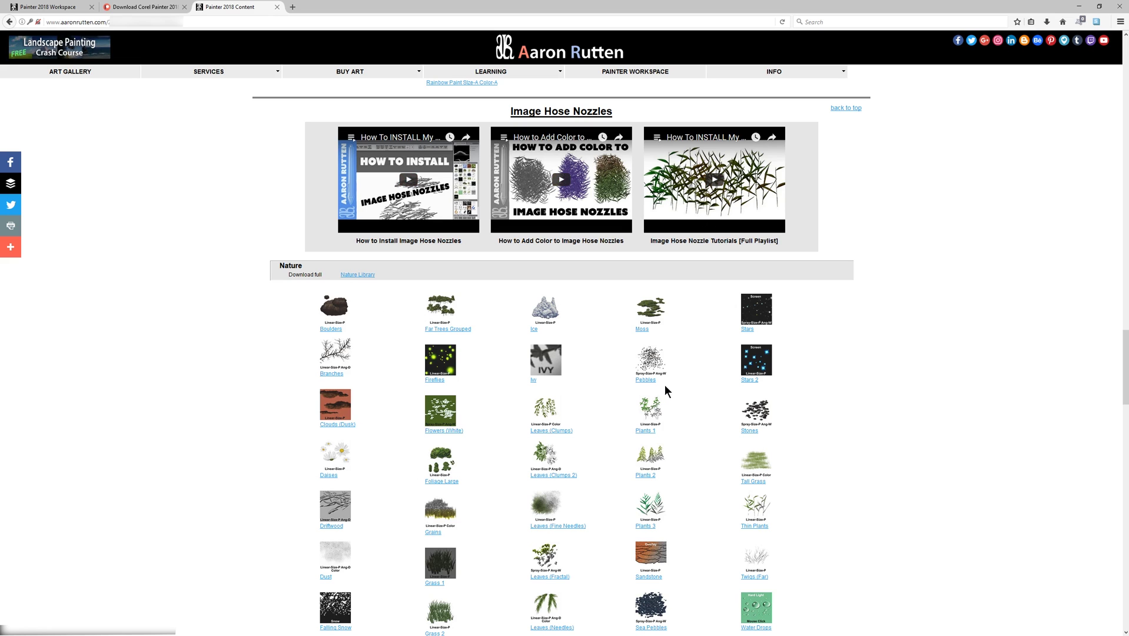
left_click_drag(1125, 354, 1124, 371)
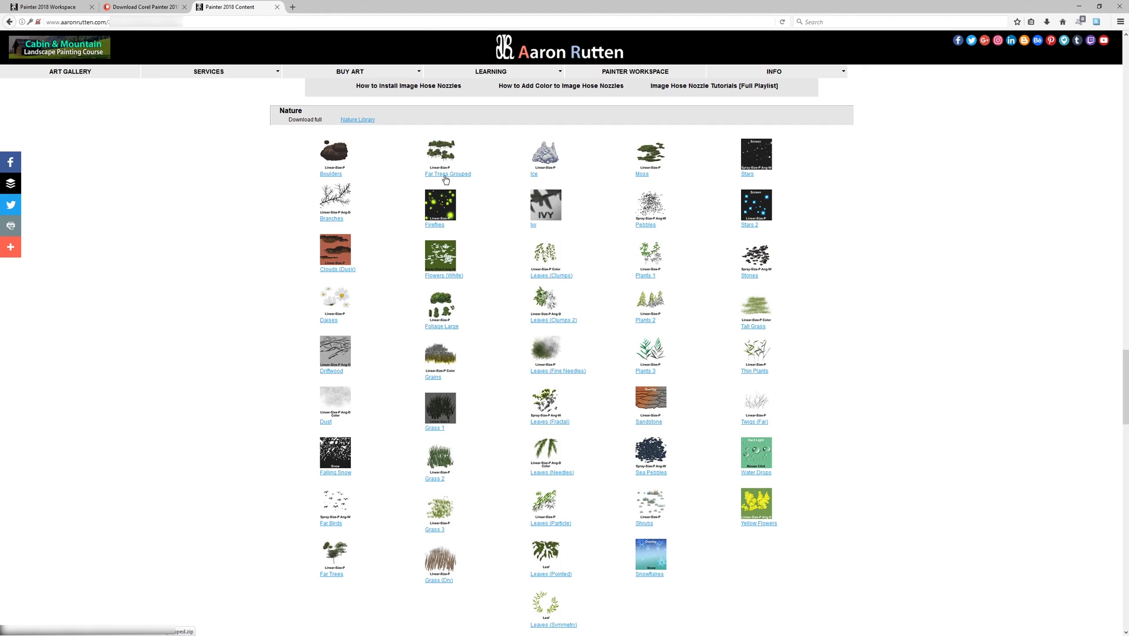
key("alt+Tab")
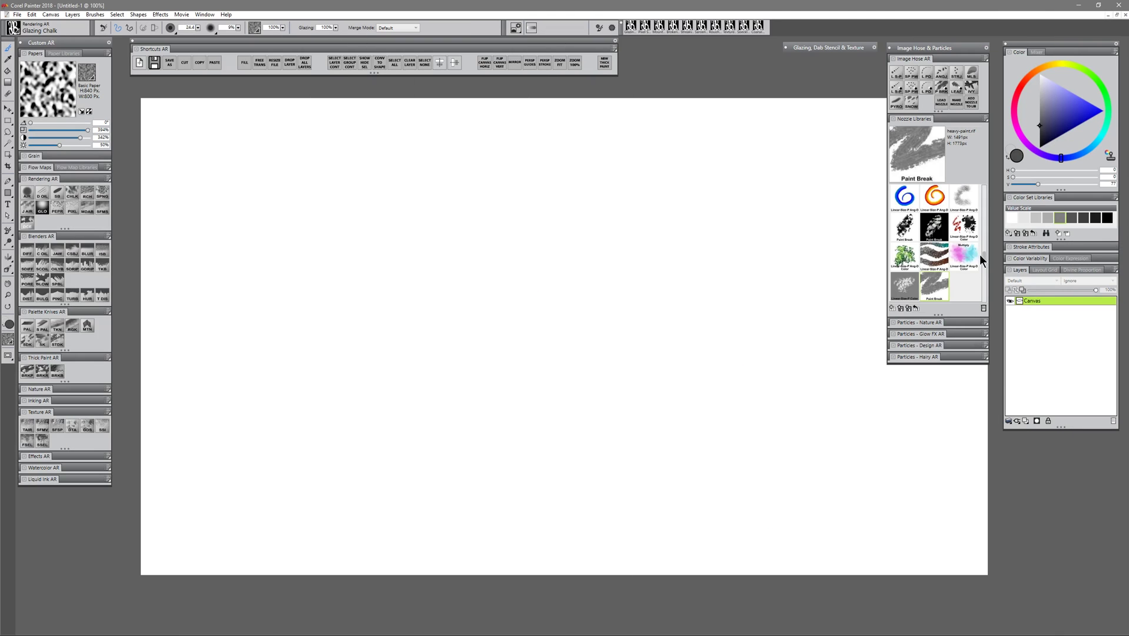
mouse_move(981, 254)
left_mouse_down()
mouse_move(975, 191)
mouse_move(975, 221)
left_mouse_up()
key("alt+Tab")
scroll(1112, 434, "down", 20)
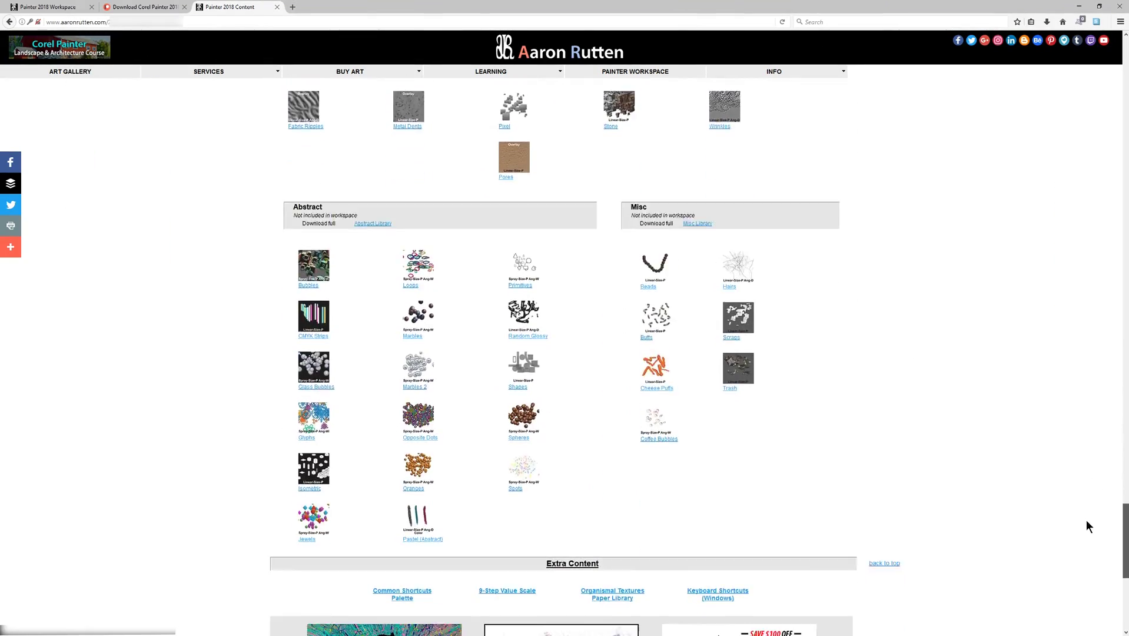
scroll(1086, 528, "down", 3)
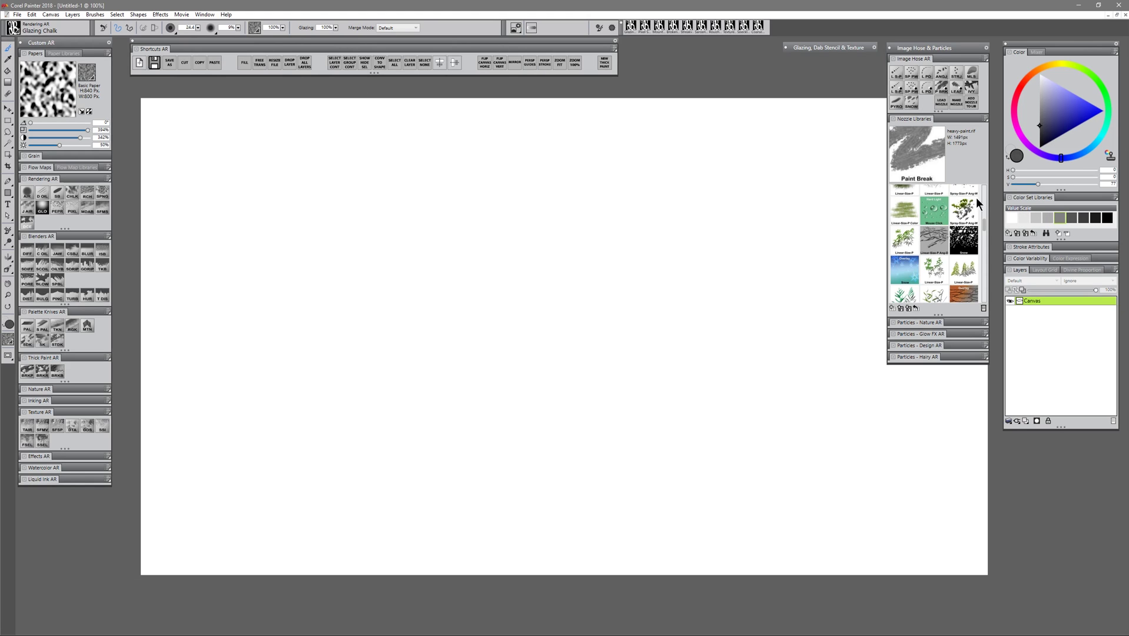
Browse the paper texture library and close it without changing the paper.
left_click(87, 70)
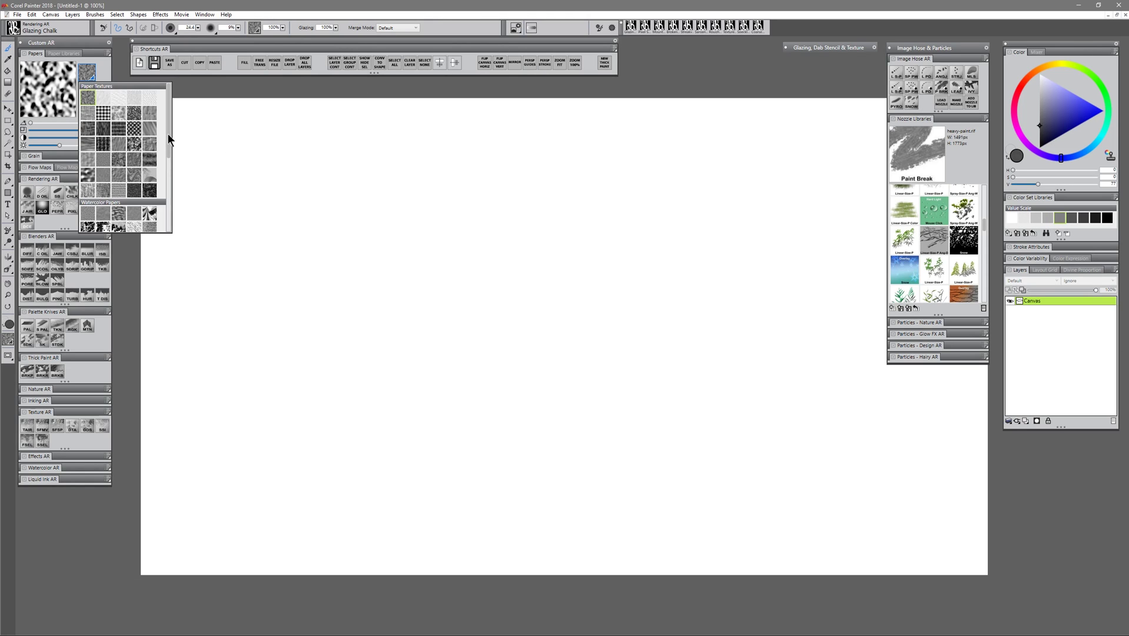
left_click_drag(168, 138, 160, 205)
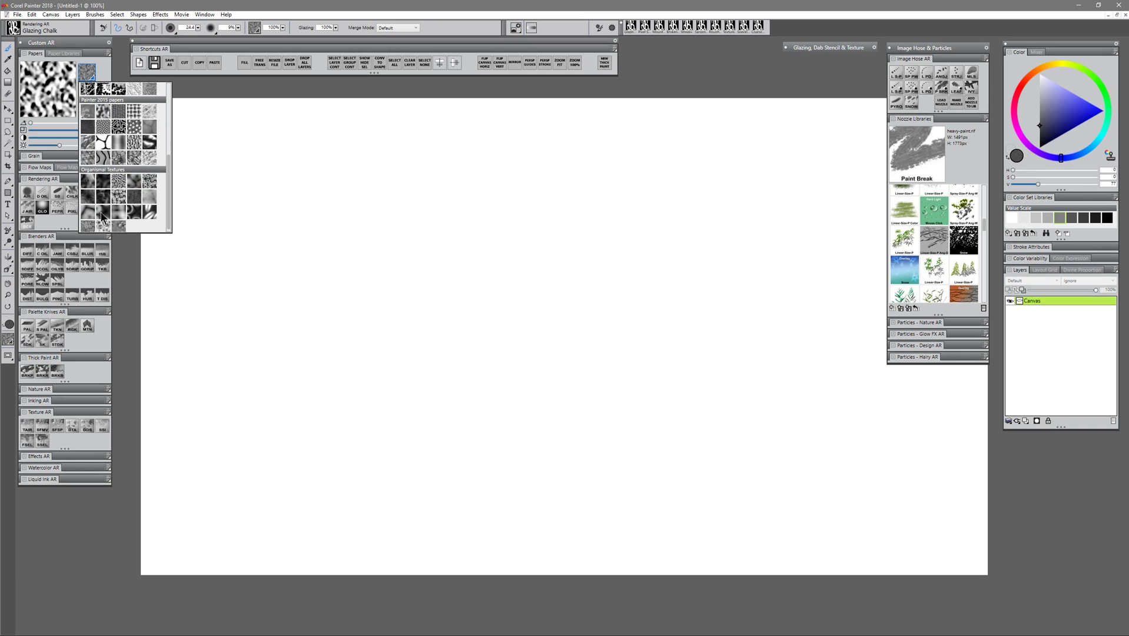
left_click(192, 210)
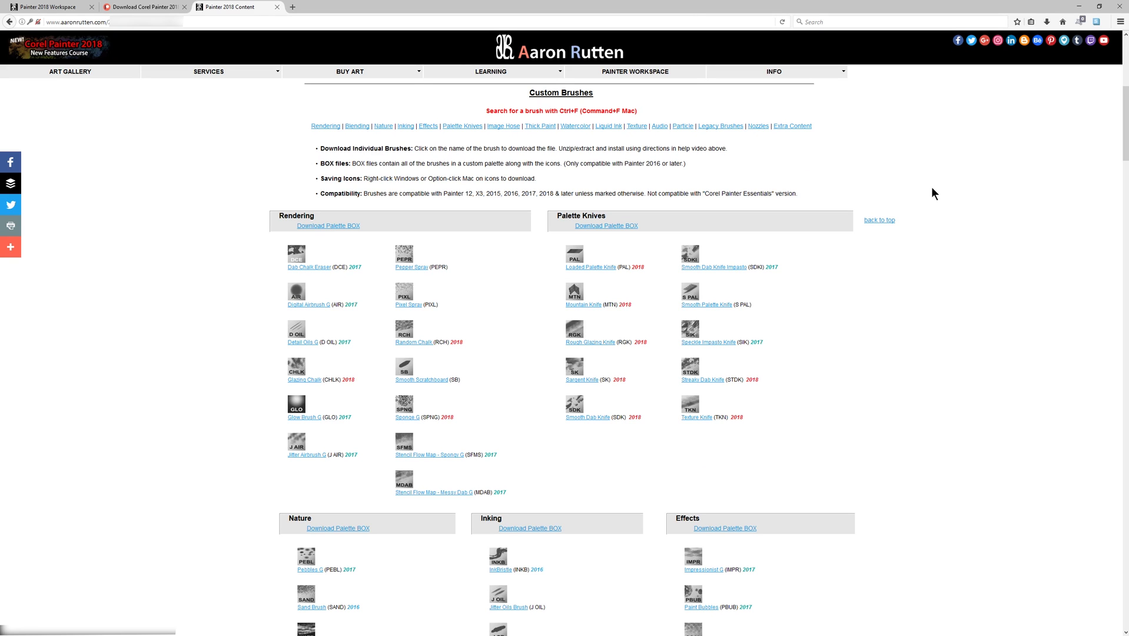
Back in Painter, toggle the Rendering AR brush group and the Flow Maps and Grain panels.
left_click(1079, 6)
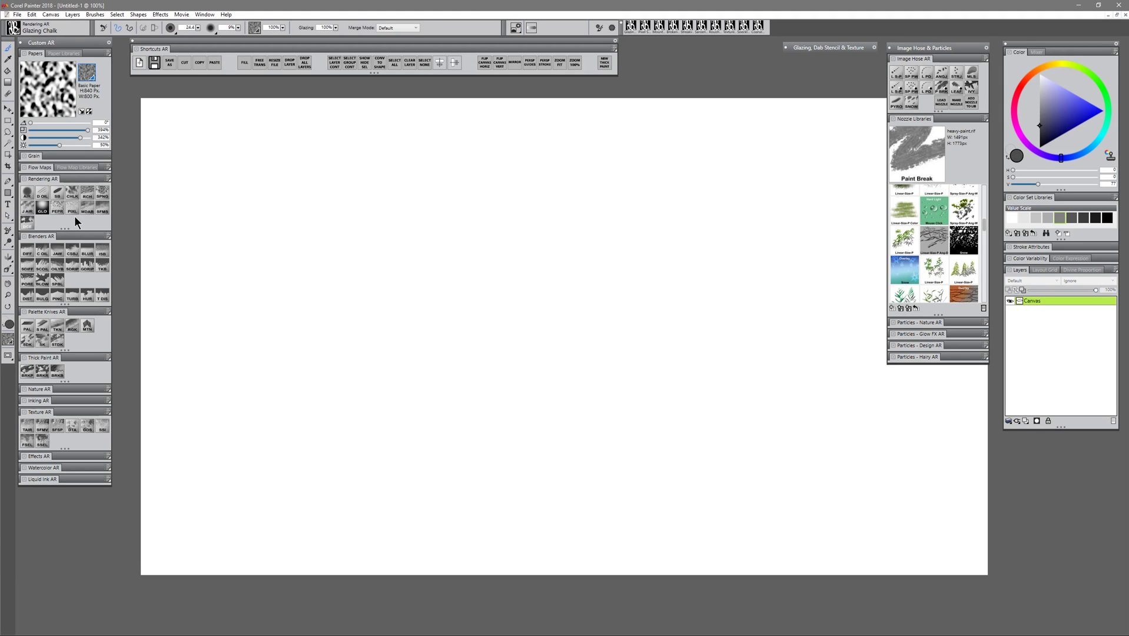
left_click(43, 179)
left_click(43, 179)
left_click(44, 179)
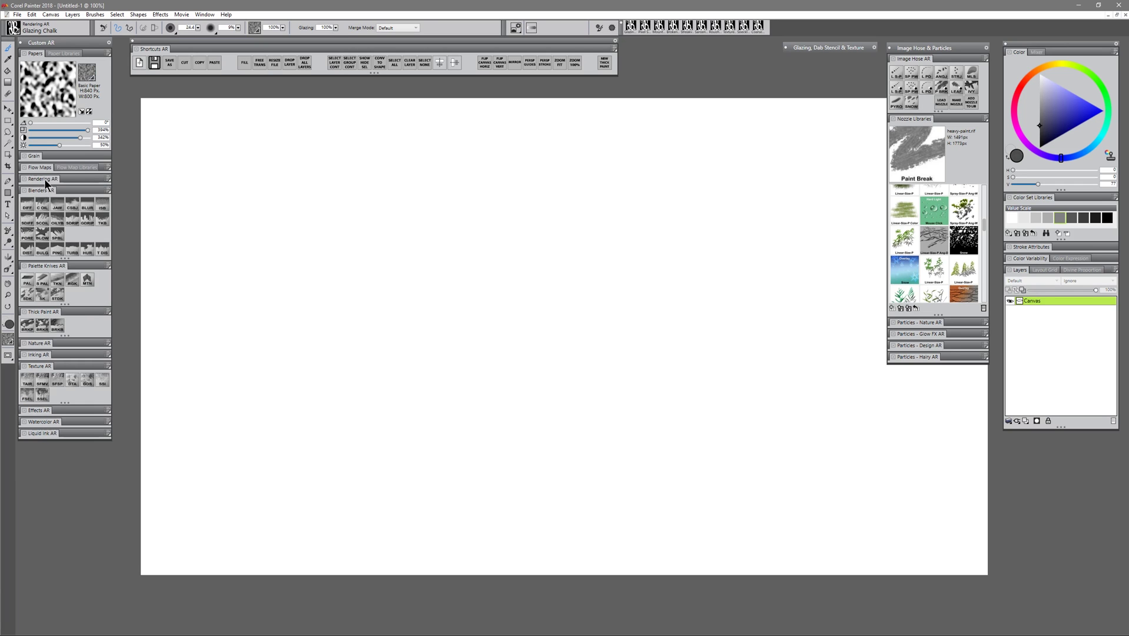
left_click(44, 179)
left_click(46, 179)
left_click(45, 179)
left_click(38, 168)
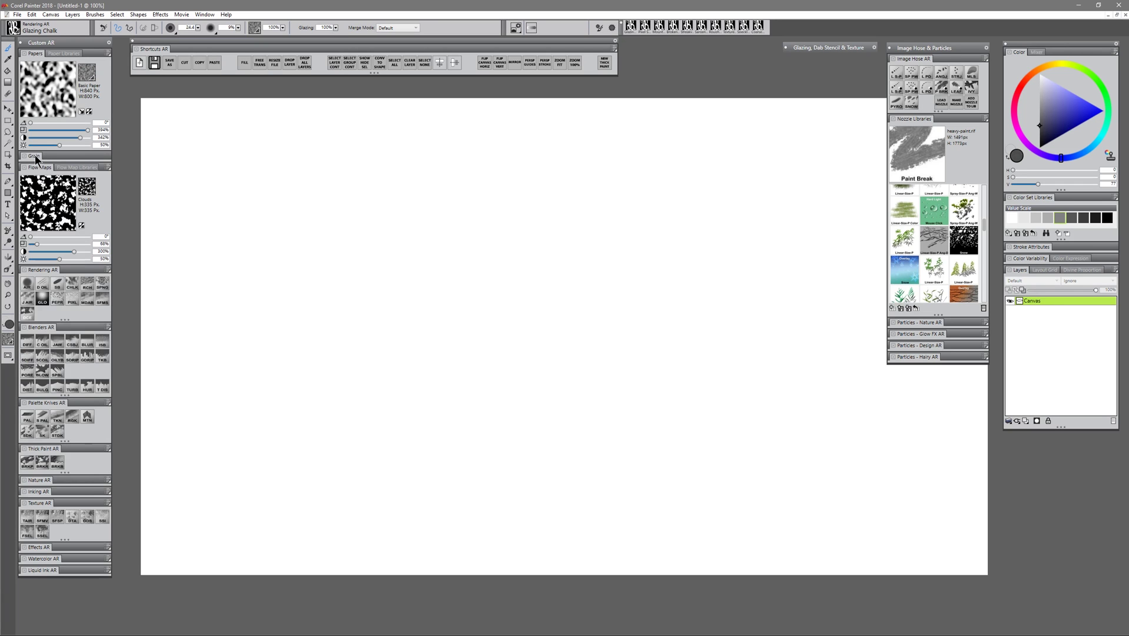
left_click(34, 156)
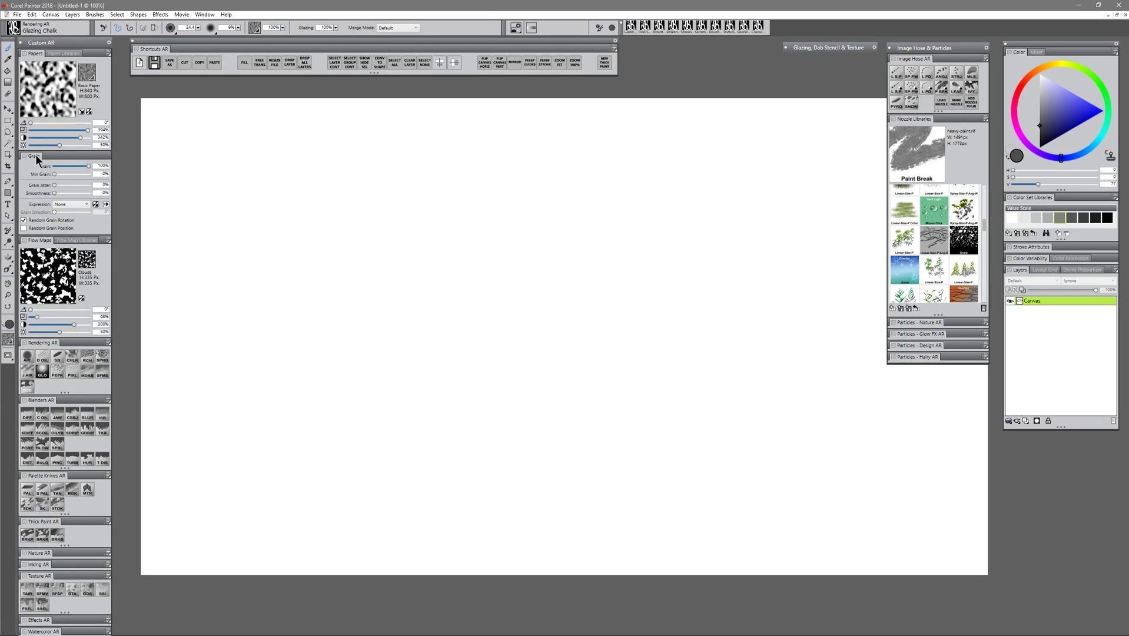
left_click(34, 155)
left_click(39, 167)
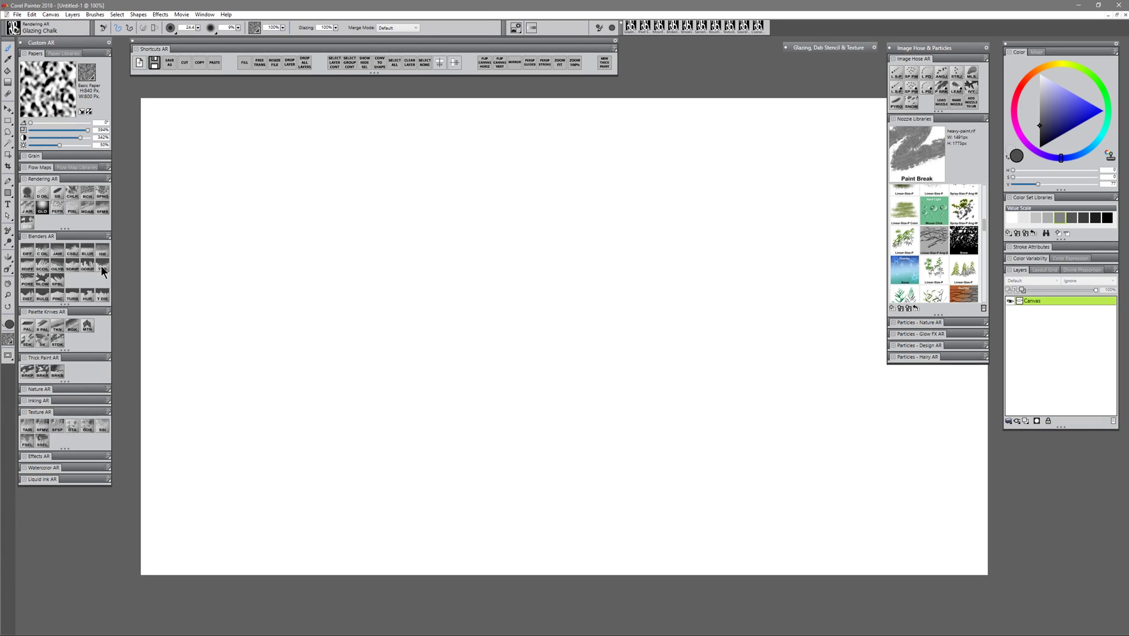
Expand the Glazing, Dab Stencil & Texture palette and show its Glazing, Texture Synthesis and Transform Textures sections.
left_click(836, 48)
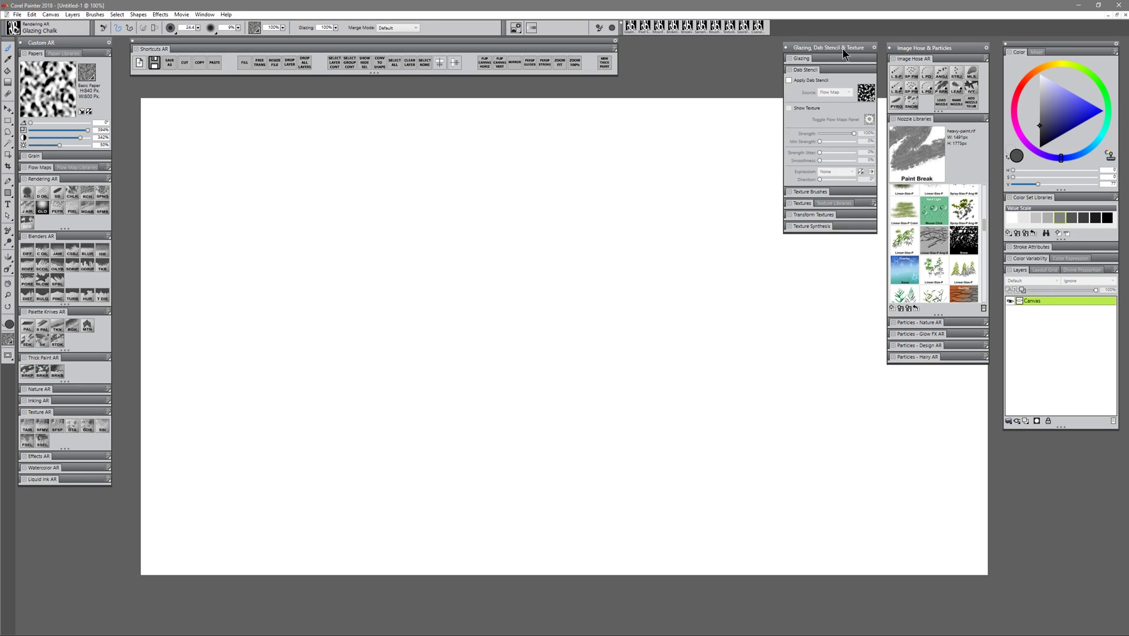
left_click(842, 49)
left_click(844, 48)
left_click(802, 59)
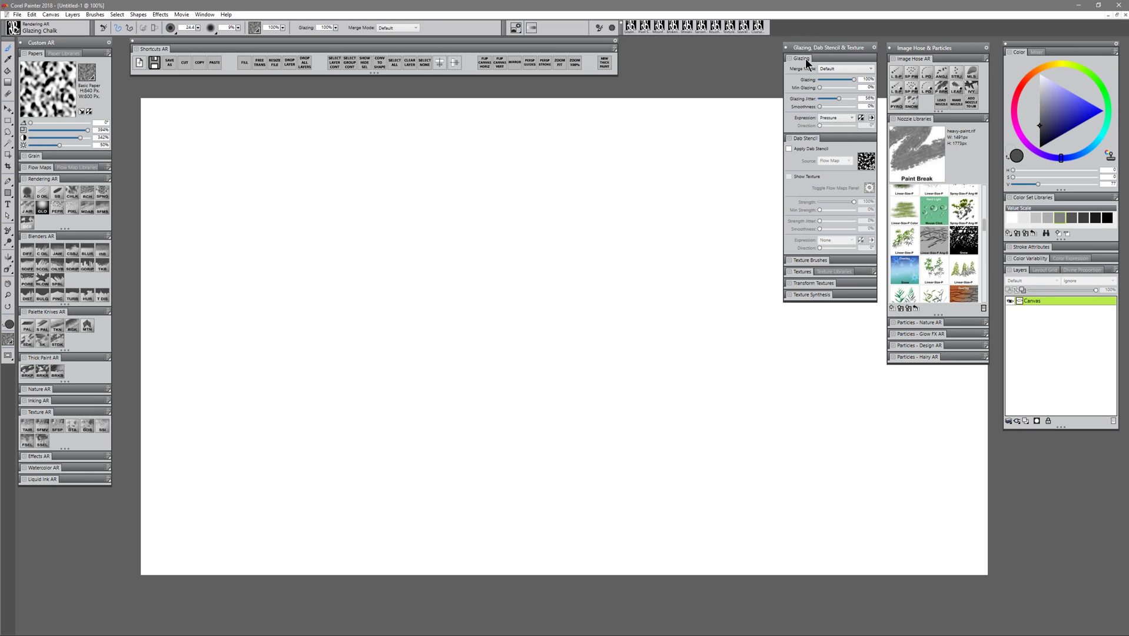
left_click(807, 59)
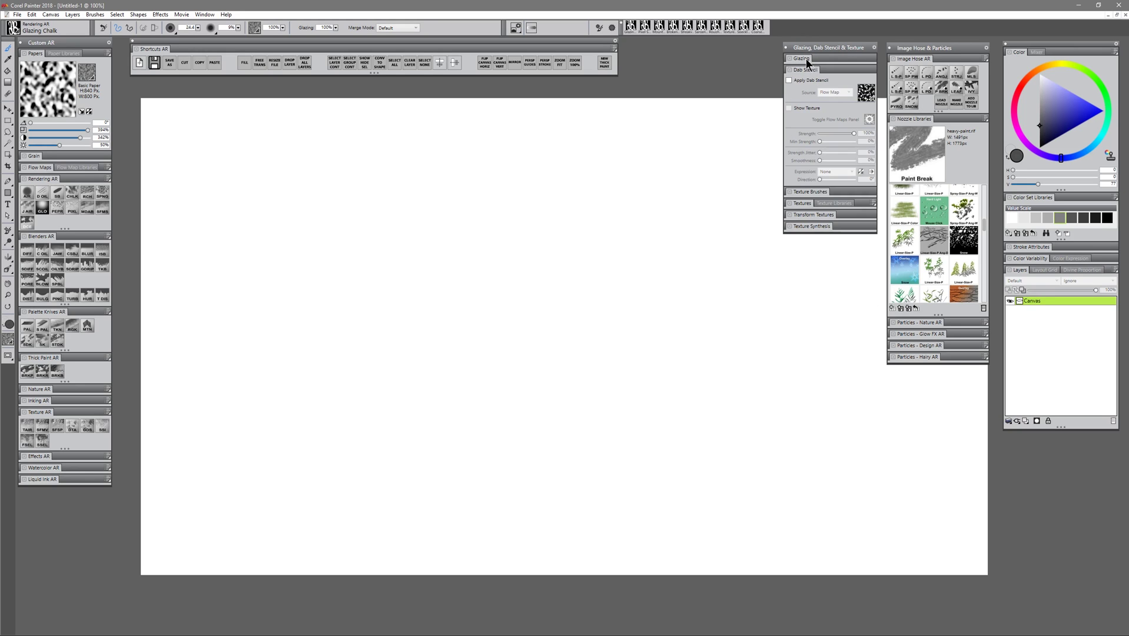
left_click(808, 228)
left_click(810, 225)
left_click(810, 216)
left_click(811, 216)
left_click(1045, 270)
left_click(1010, 281)
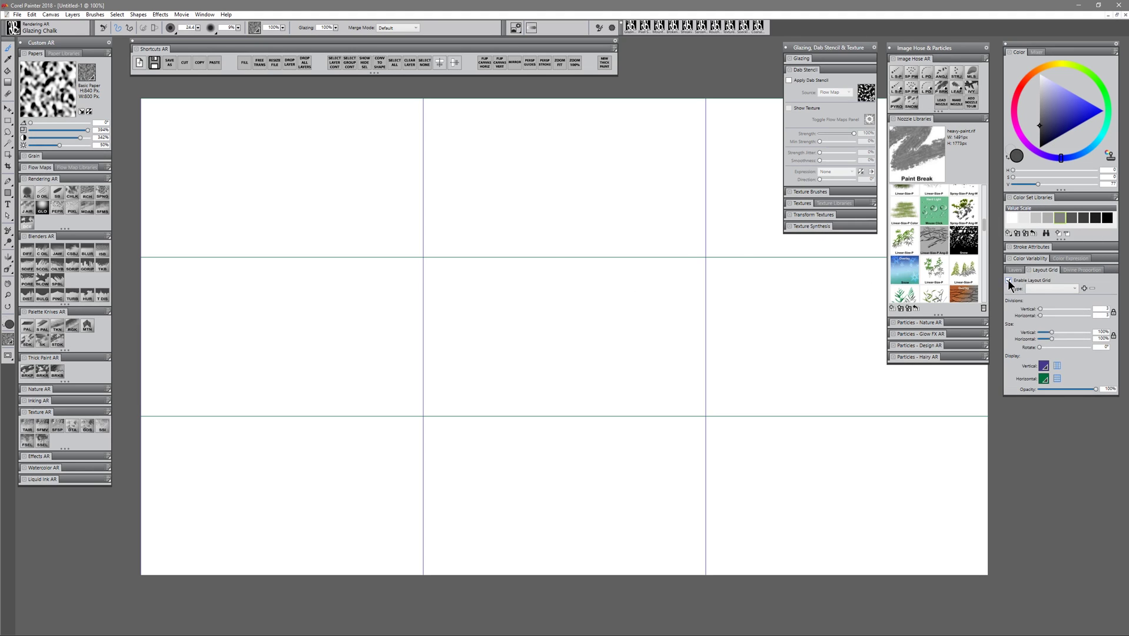
left_click(1010, 283)
left_click(1016, 270)
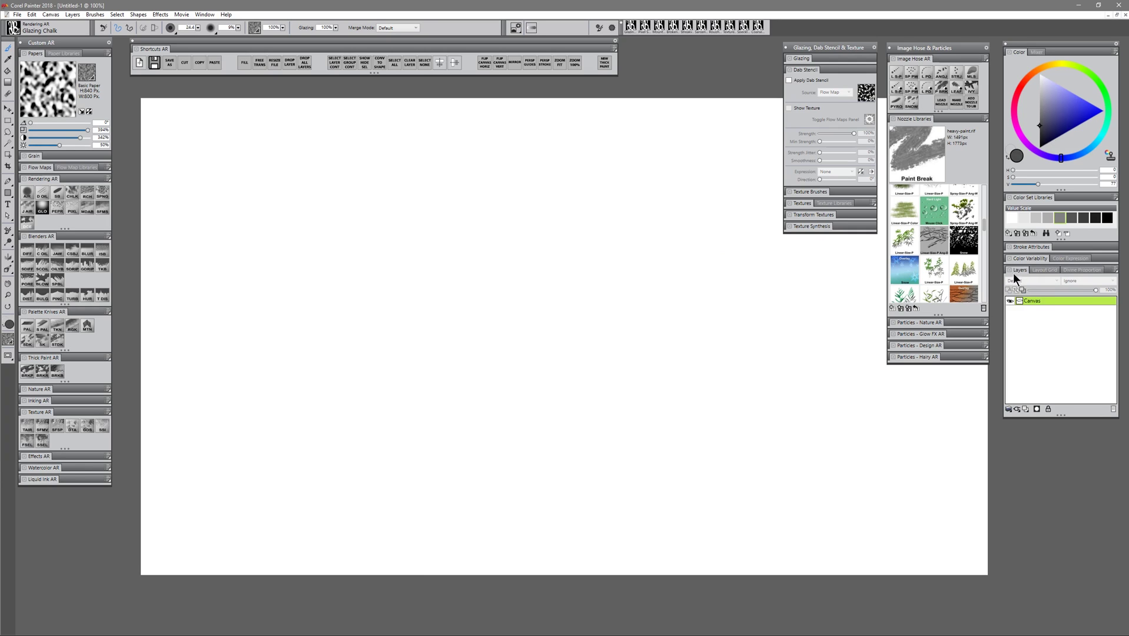
left_click(1031, 247)
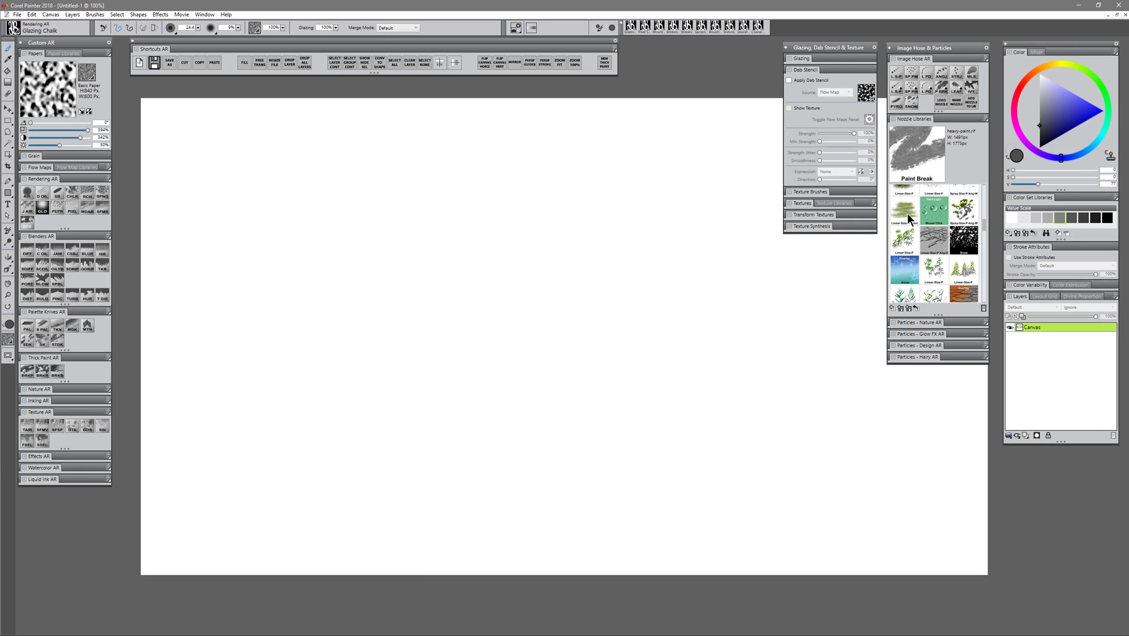
left_click(1031, 247)
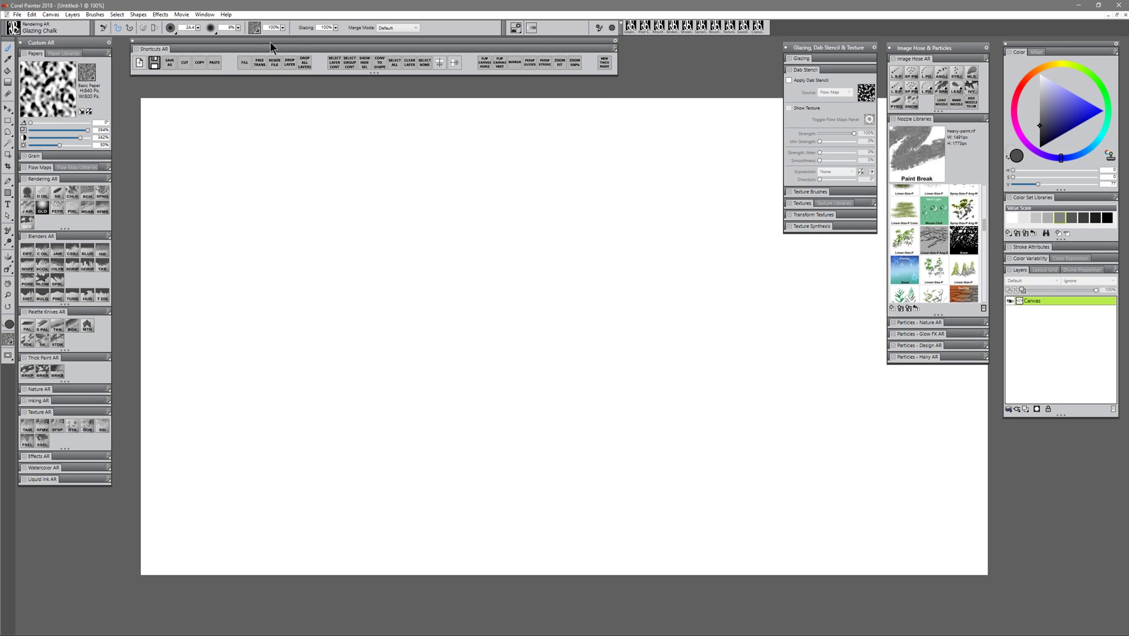
left_click(205, 14)
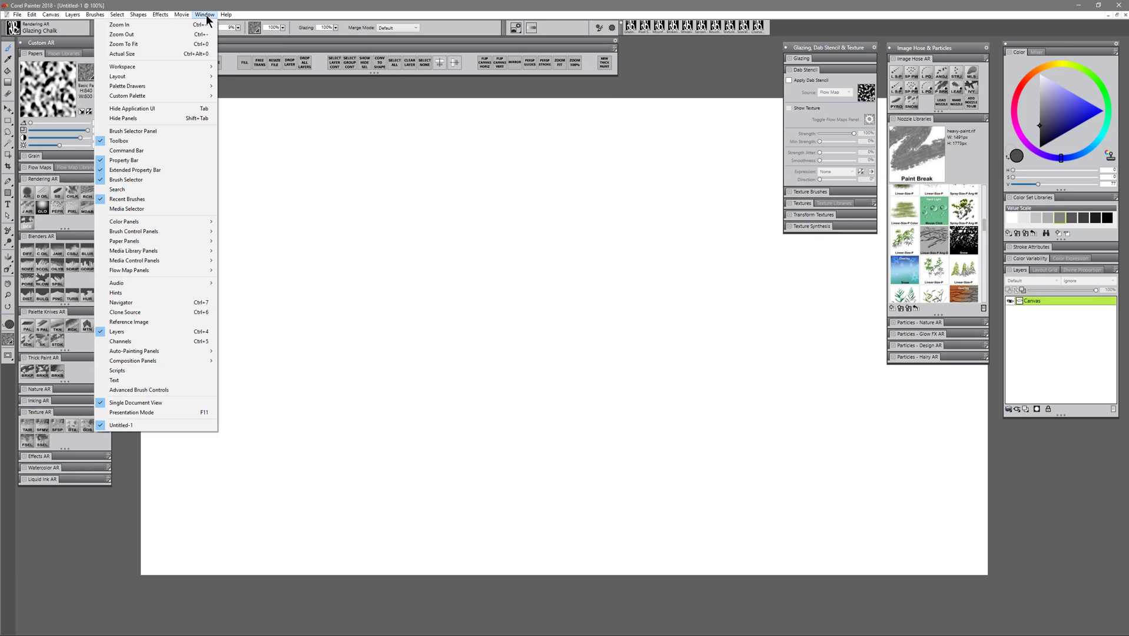
left_click(124, 189)
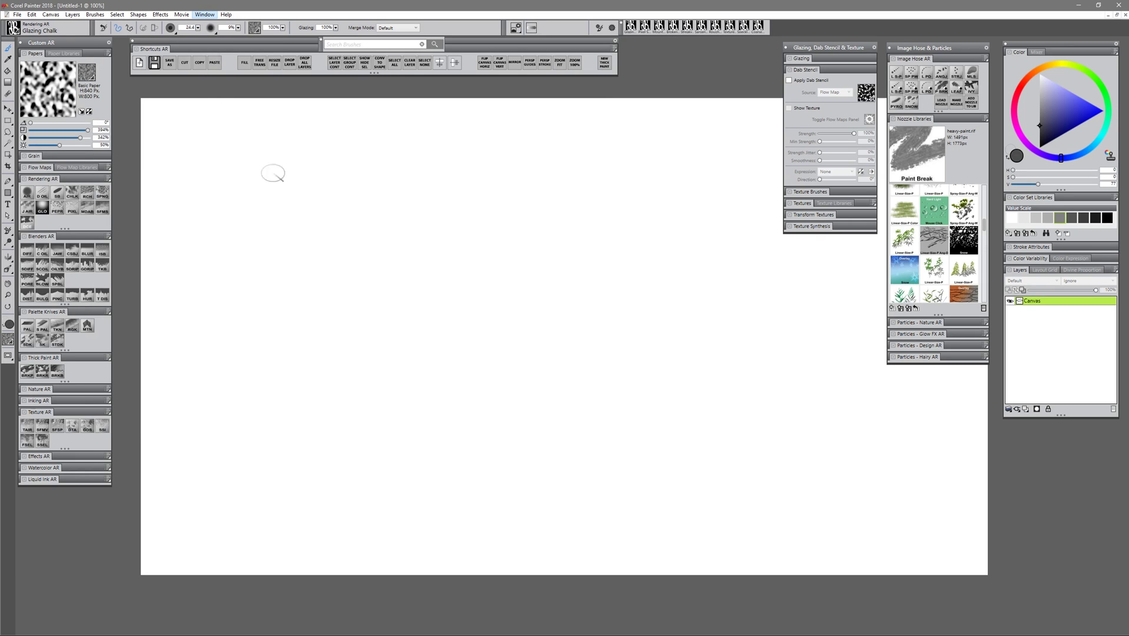
left_click(365, 45)
type("mountain")
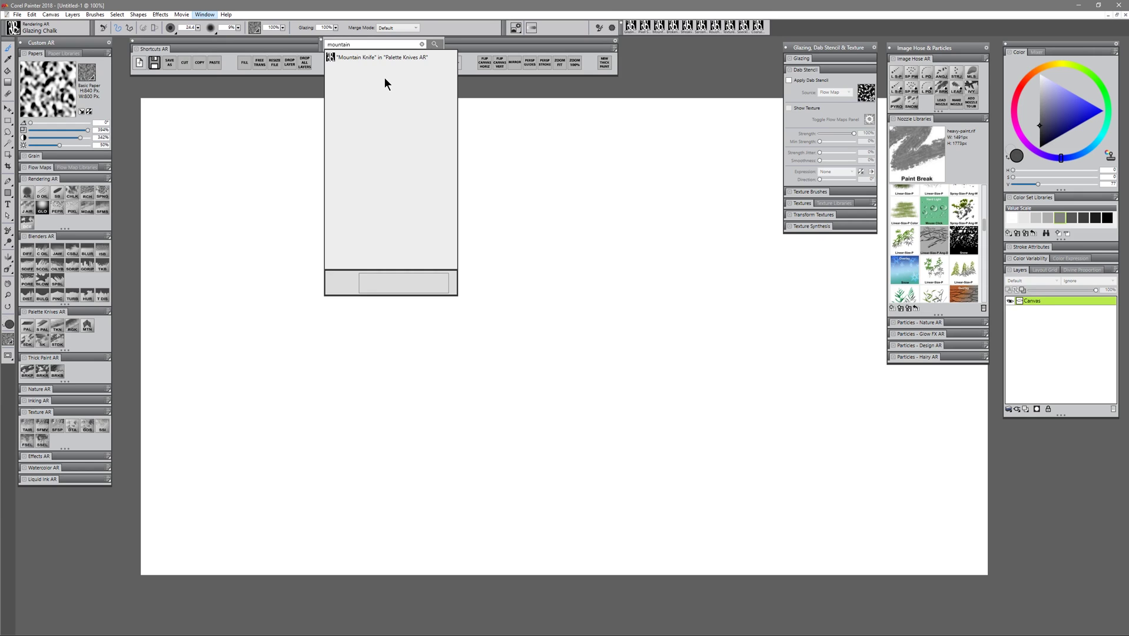
key("Escape")
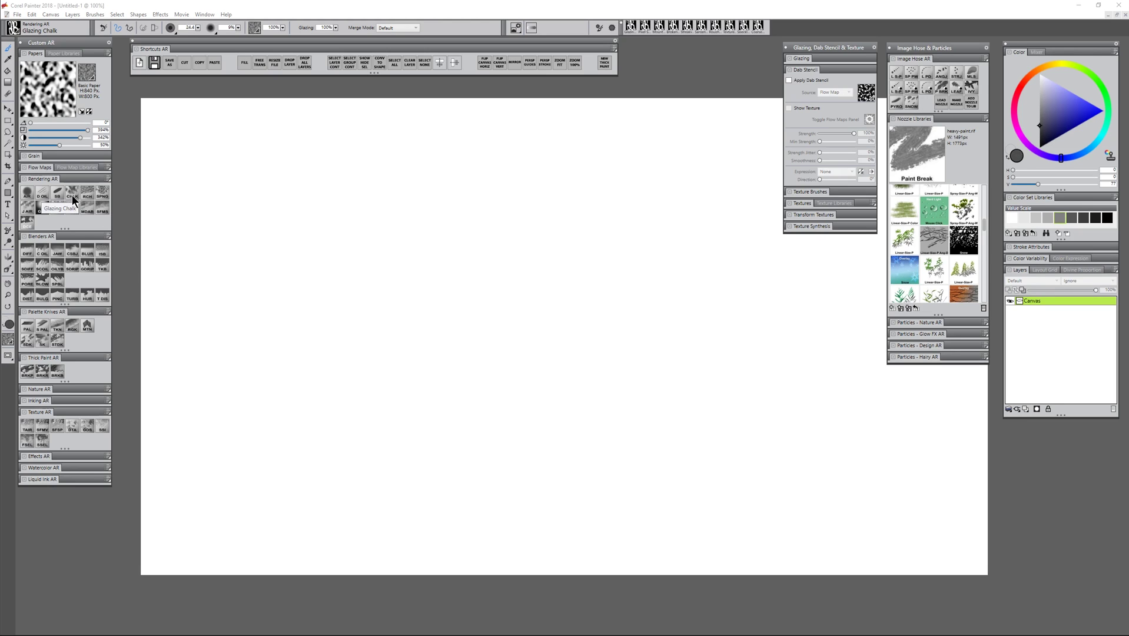
Choose Pebble Board paper at 400% scale and paint a grainy chalk patch left of centre.
left_click(33, 157)
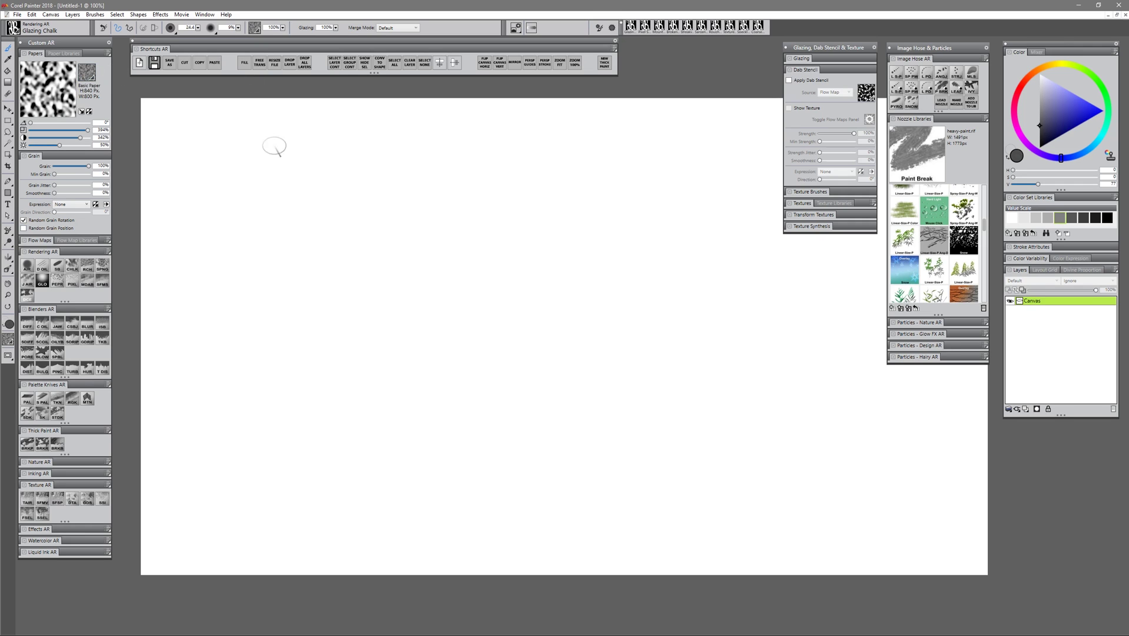
left_click(86, 75)
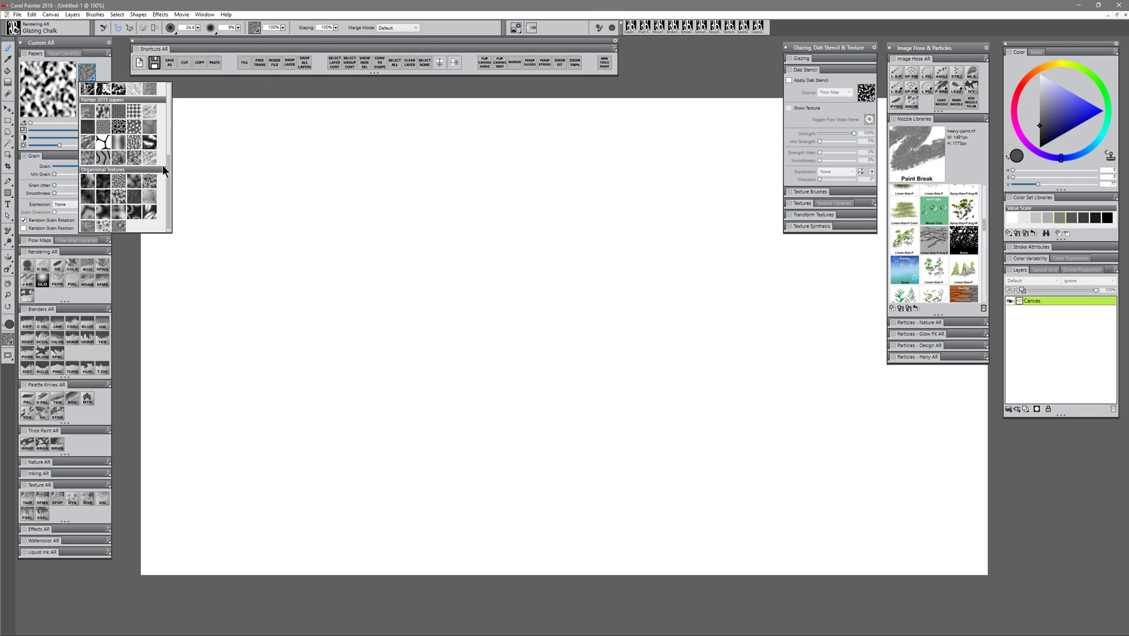
left_click_drag(166, 171, 171, 103)
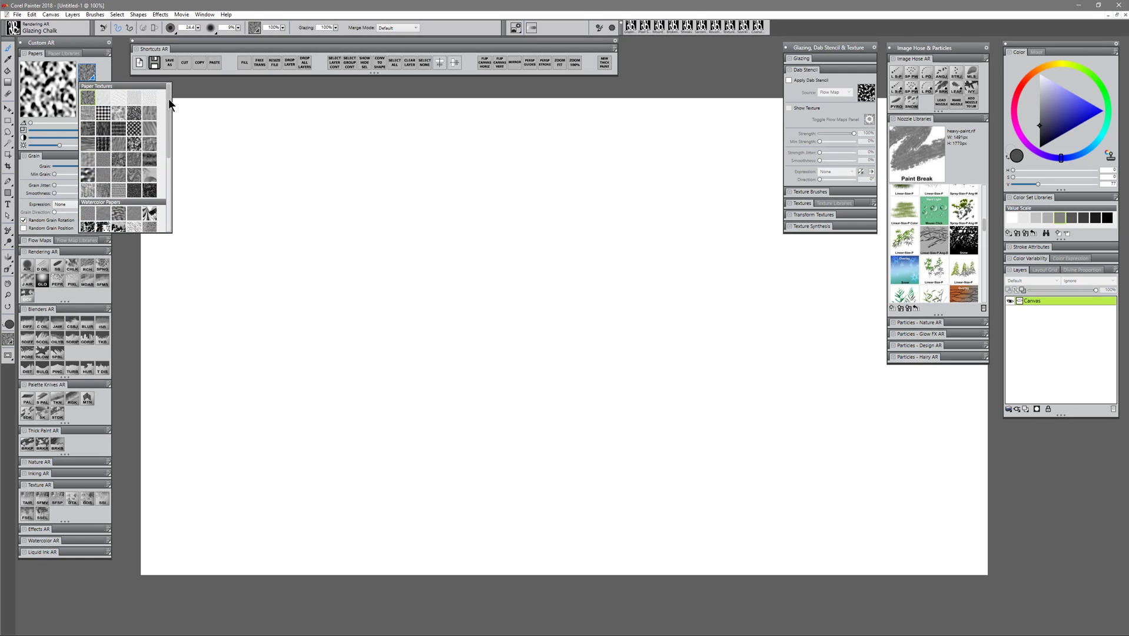
left_click(89, 174)
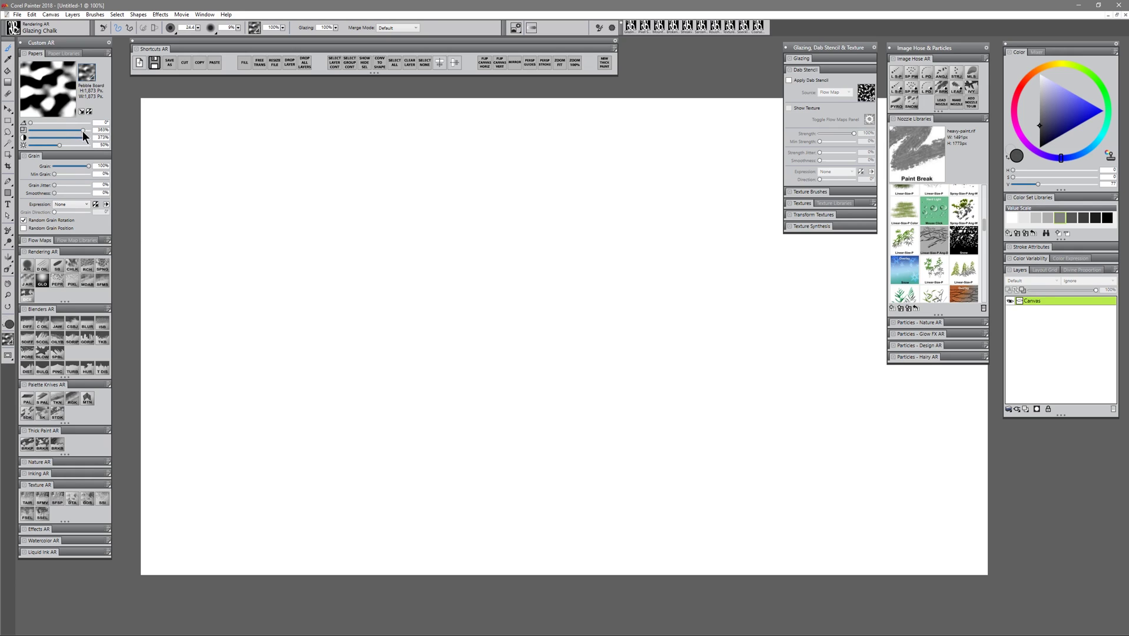
left_click_drag(84, 133, 89, 136)
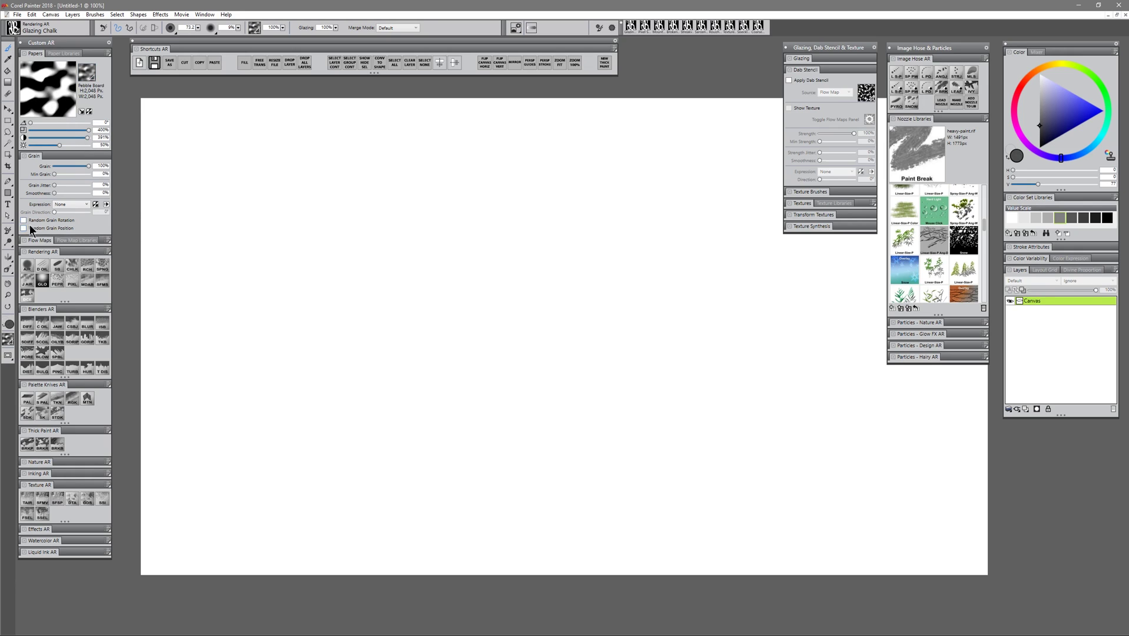
mouse_move(361, 196)
left_mouse_down()
mouse_move(338, 305)
mouse_move(366, 302)
mouse_move(415, 196)
mouse_move(377, 265)
mouse_move(343, 293)
mouse_move(429, 209)
mouse_move(445, 221)
mouse_move(376, 230)
mouse_move(335, 291)
mouse_move(318, 247)
mouse_move(413, 203)
mouse_move(303, 235)
mouse_move(399, 285)
mouse_move(315, 215)
mouse_move(454, 303)
mouse_move(383, 247)
mouse_move(417, 295)
left_mouse_up()
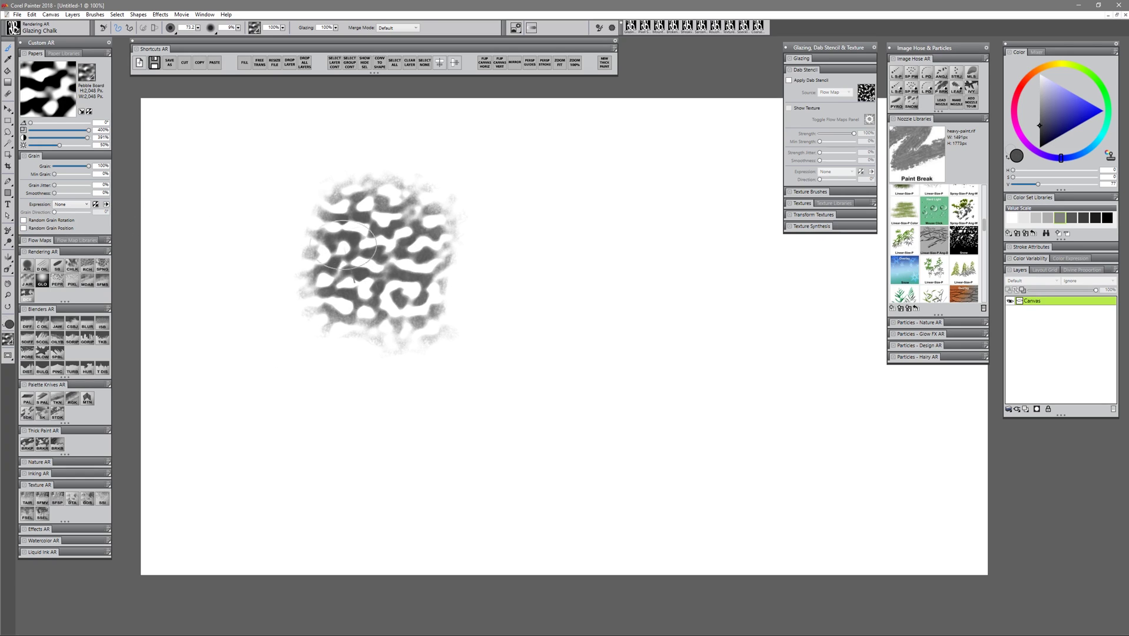
Turn on Random Grain Rotation and paint chalk patches to the right and below.
left_click(23, 221)
mouse_move(564, 217)
left_mouse_down()
mouse_move(561, 302)
mouse_move(617, 305)
mouse_move(659, 277)
left_mouse_up()
mouse_move(574, 213)
left_mouse_down()
mouse_move(635, 283)
mouse_move(659, 281)
left_mouse_up()
mouse_move(560, 228)
left_mouse_down()
mouse_move(617, 304)
mouse_move(640, 252)
mouse_move(660, 281)
mouse_move(571, 220)
mouse_move(585, 222)
mouse_move(619, 272)
mouse_move(646, 266)
mouse_move(666, 283)
mouse_move(579, 242)
mouse_move(572, 303)
mouse_move(659, 230)
mouse_move(664, 275)
left_mouse_up()
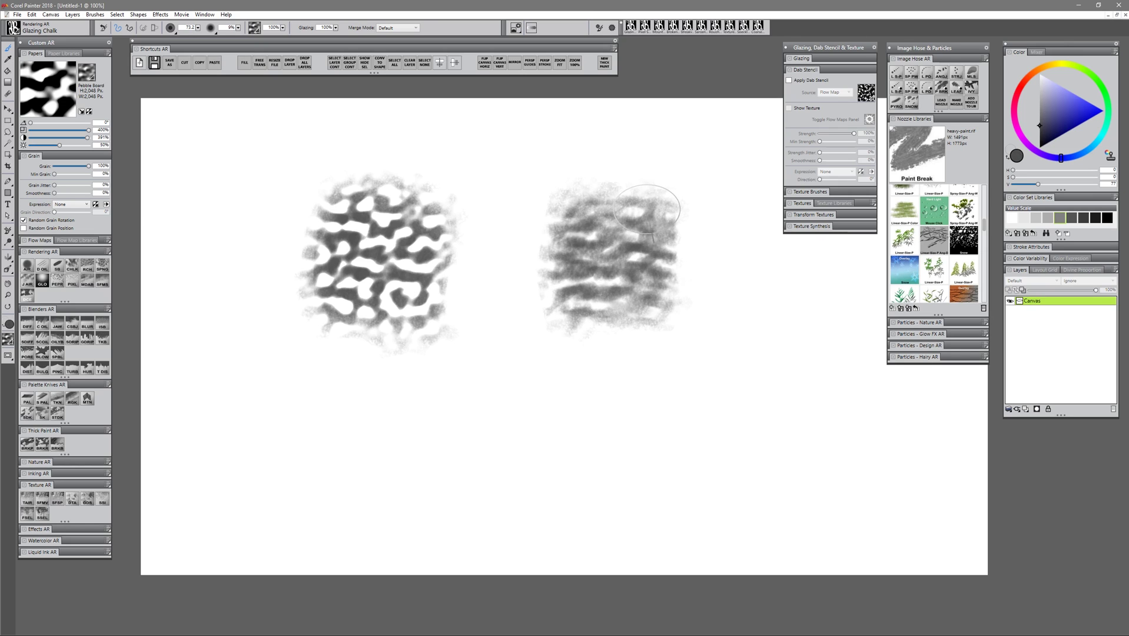
mouse_move(647, 206)
left_mouse_down()
mouse_move(583, 236)
mouse_move(672, 321)
left_mouse_up()
mouse_move(377, 412)
left_mouse_down()
mouse_move(431, 496)
mouse_move(443, 427)
mouse_move(466, 435)
mouse_move(484, 487)
mouse_move(465, 421)
mouse_move(469, 436)
mouse_move(547, 448)
mouse_move(525, 451)
mouse_move(511, 394)
mouse_move(430, 518)
mouse_move(598, 429)
mouse_move(420, 441)
mouse_move(470, 455)
mouse_move(574, 435)
left_mouse_up()
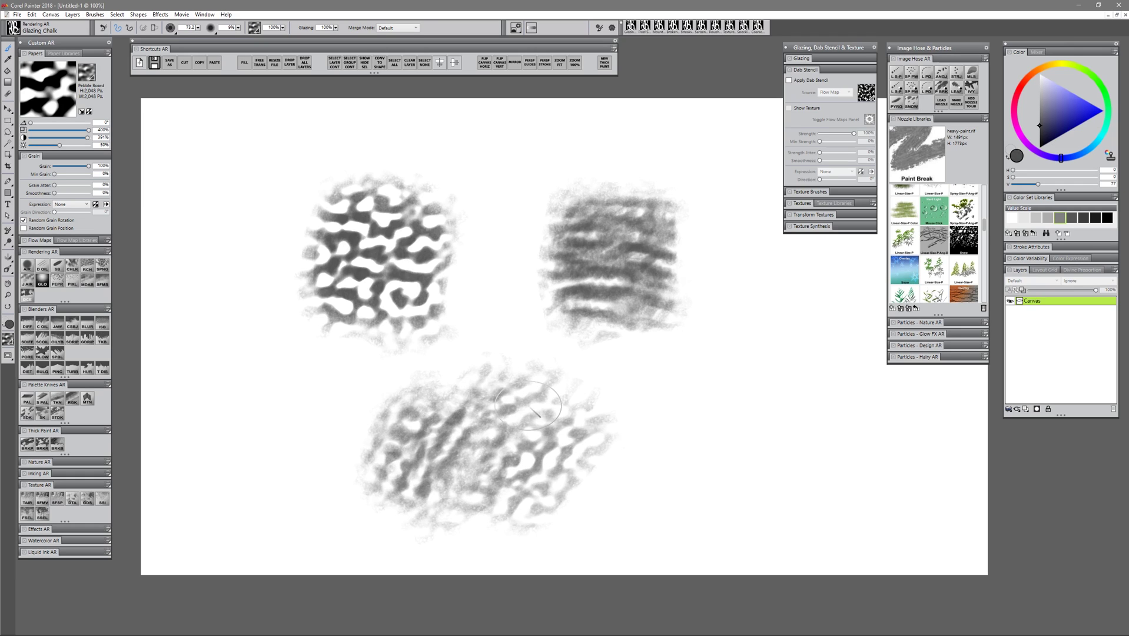
Paint a light chalk patch at lower right without grain rotation, then re-enable it.
left_click(24, 221)
mouse_move(736, 377)
left_mouse_down()
mouse_move(693, 466)
mouse_move(765, 406)
mouse_move(822, 507)
mouse_move(677, 424)
mouse_move(736, 488)
mouse_move(854, 489)
left_mouse_up()
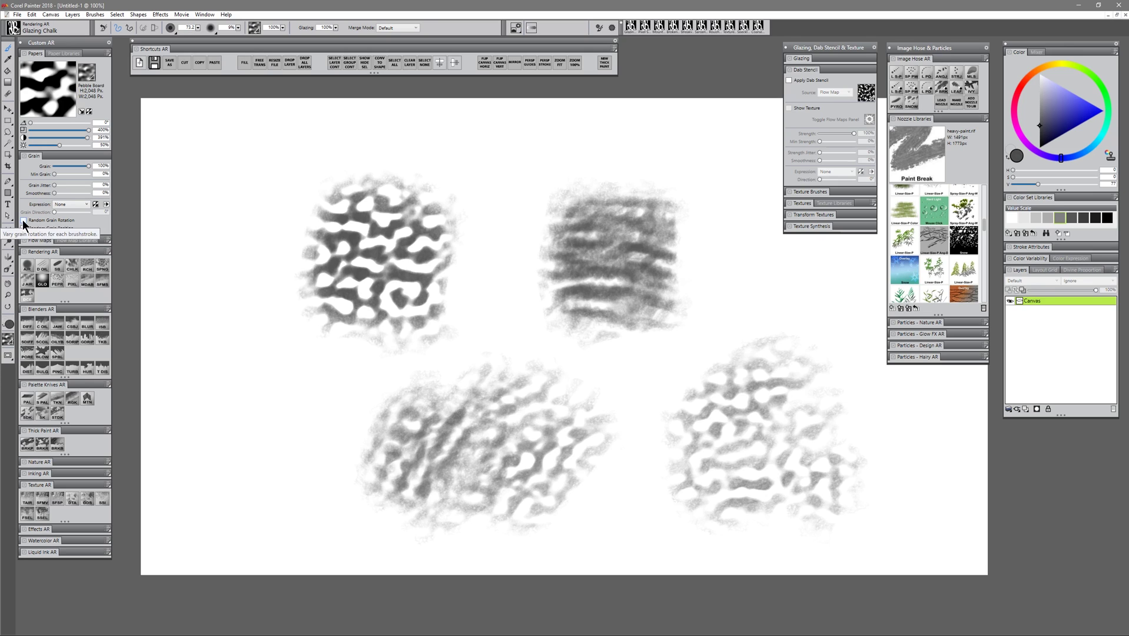
left_click(23, 220)
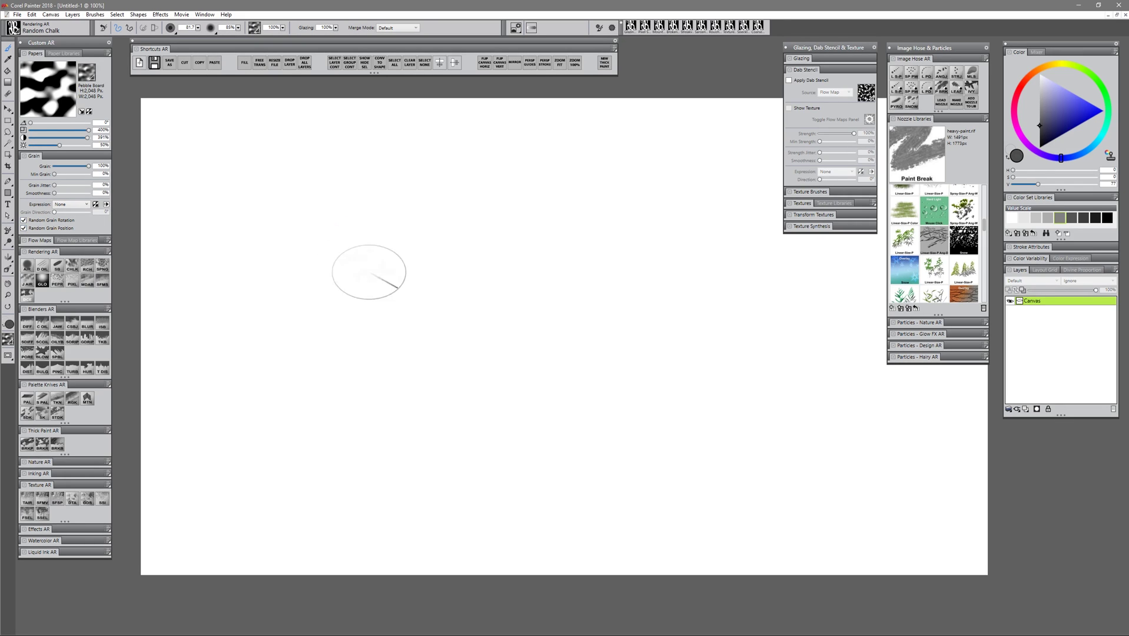
With an enlarged Random Chalk, paint a grey blob, a stroke below, and a dark-green patch.
mouse_move(360, 278)
left_mouse_down()
mouse_move(353, 253)
mouse_move(429, 315)
mouse_move(339, 314)
mouse_move(403, 197)
mouse_move(444, 307)
mouse_move(504, 215)
mouse_move(520, 319)
mouse_move(567, 285)
mouse_move(612, 302)
mouse_move(504, 301)
left_mouse_up()
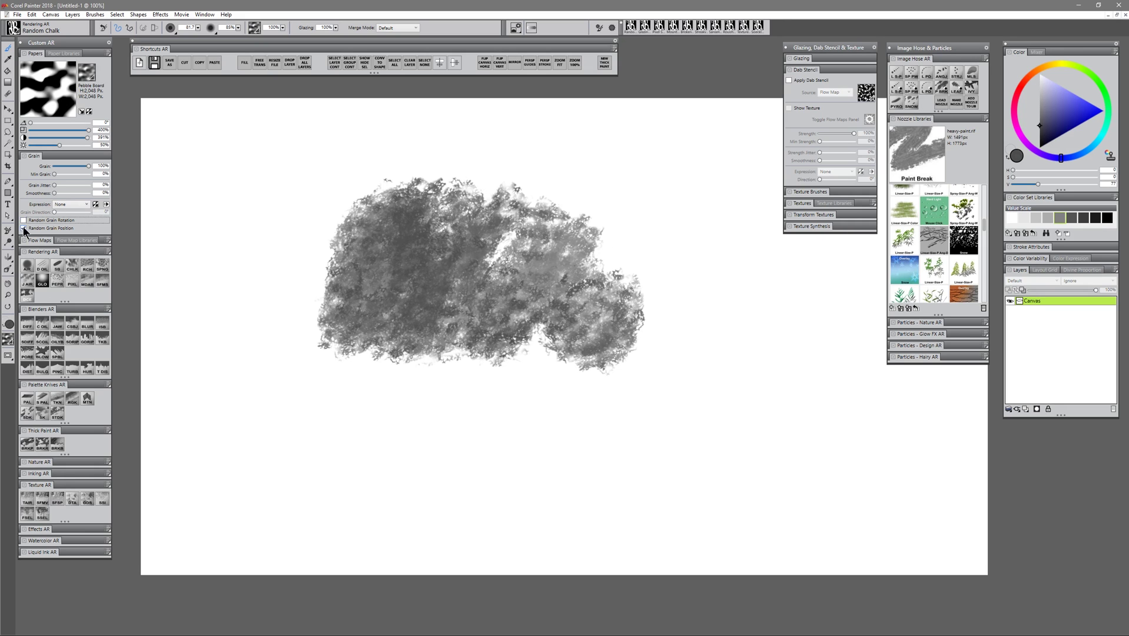
mouse_move(330, 438)
left_mouse_down()
mouse_move(412, 429)
mouse_move(422, 477)
mouse_move(466, 465)
mouse_move(507, 425)
mouse_move(572, 488)
mouse_move(619, 447)
left_mouse_up()
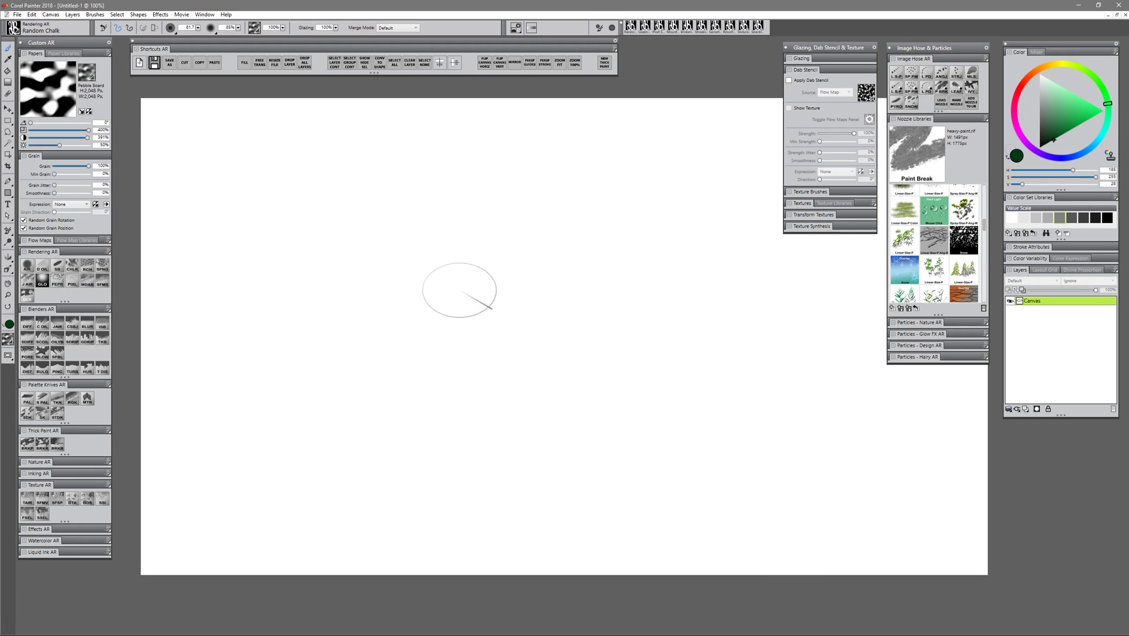
mouse_move(458, 274)
left_mouse_down()
mouse_move(453, 324)
mouse_move(533, 282)
mouse_move(457, 255)
mouse_move(446, 332)
mouse_move(512, 295)
mouse_move(464, 226)
mouse_move(482, 277)
mouse_move(537, 327)
mouse_move(483, 213)
mouse_move(417, 302)
mouse_move(497, 368)
mouse_move(548, 335)
left_mouse_up()
Paint lighter green highlights over the patch, then bring up the paper texture library.
left_click(1083, 68)
left_click(1063, 104)
mouse_move(524, 294)
left_mouse_down()
mouse_move(489, 216)
mouse_move(506, 330)
mouse_move(435, 315)
mouse_move(518, 330)
mouse_move(414, 284)
mouse_move(555, 353)
left_mouse_up()
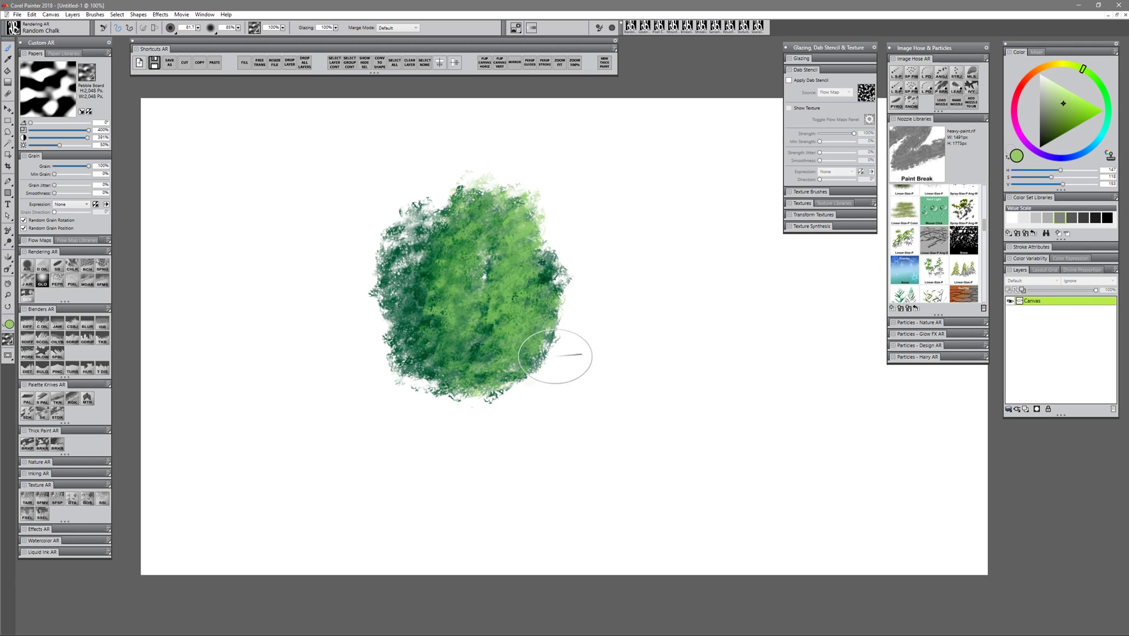
left_click(88, 75)
mouse_move(165, 148)
left_mouse_down()
mouse_move(165, 217)
mouse_move(165, 149)
left_mouse_up()
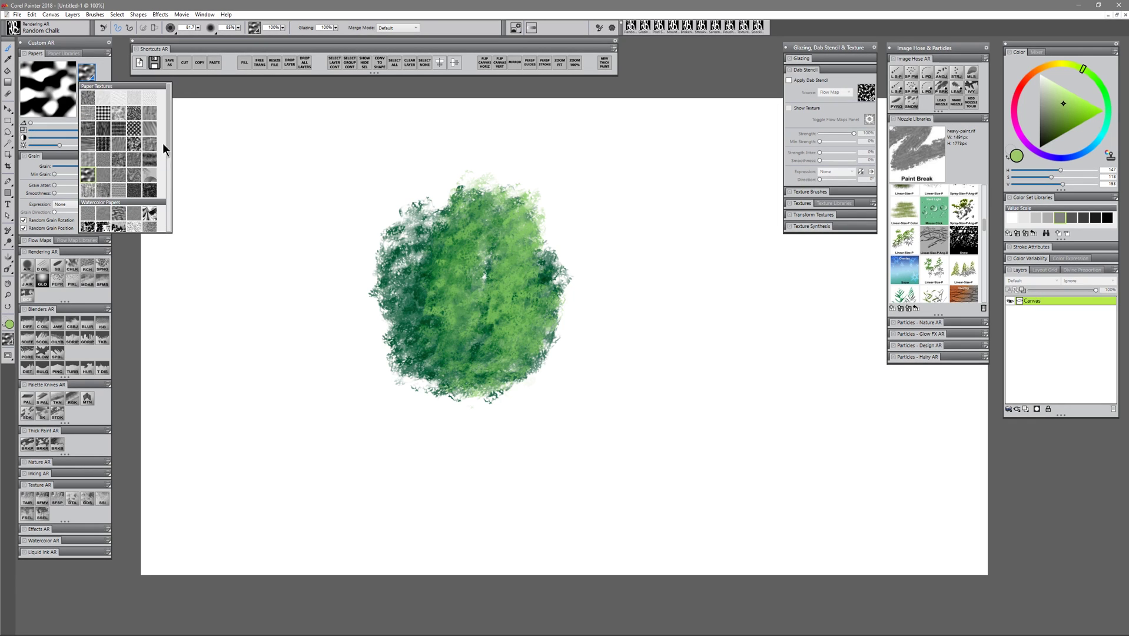
Paint a light-green chalk stroke on Small Dots paper, then darken it in Multiply merge mode.
left_click(103, 110)
mouse_move(642, 240)
left_mouse_down()
mouse_move(668, 272)
mouse_move(713, 181)
mouse_move(760, 318)
mouse_move(653, 194)
mouse_move(682, 312)
left_mouse_up()
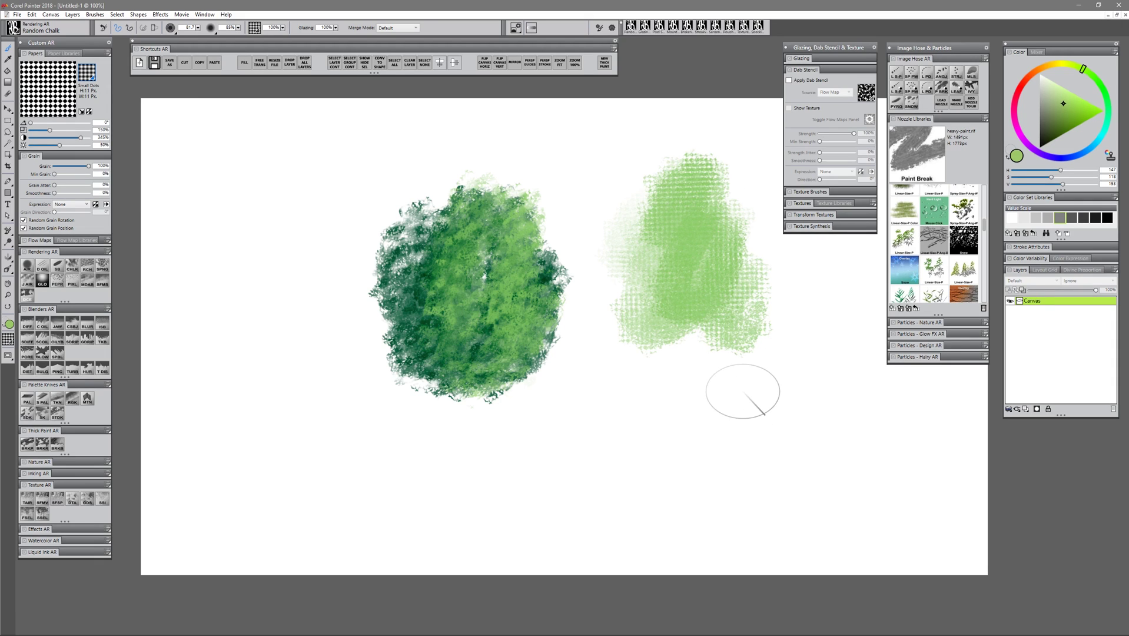
left_click(398, 29)
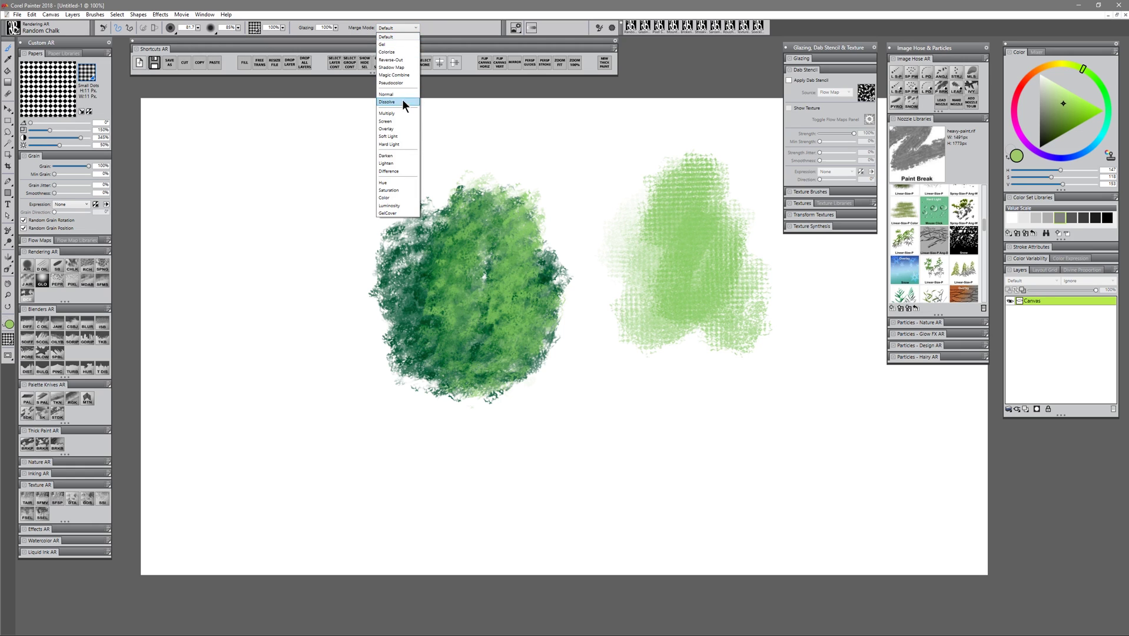
left_click(393, 113)
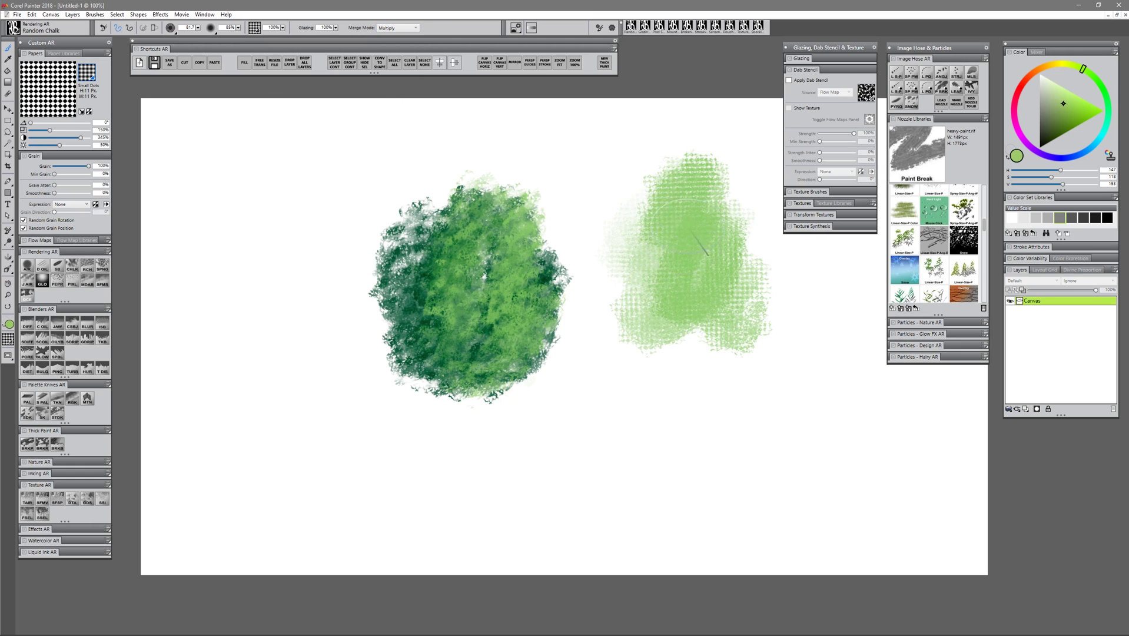
mouse_move(660, 235)
left_mouse_down()
mouse_move(694, 245)
mouse_move(675, 252)
mouse_move(643, 201)
mouse_move(675, 272)
mouse_move(649, 230)
mouse_move(661, 290)
mouse_move(680, 302)
mouse_move(642, 282)
mouse_move(695, 284)
left_mouse_up()
Switch the chalk's merge mode to Screen and lighten the right side of the green shape.
left_click(397, 27)
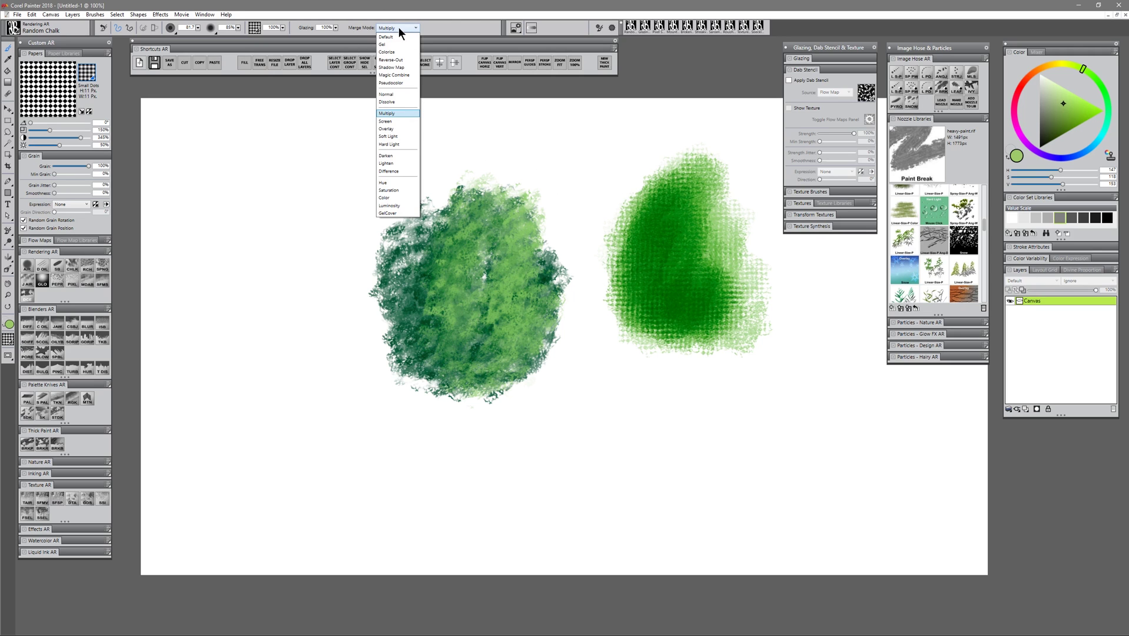
left_click(393, 121)
mouse_move(683, 235)
left_mouse_down()
mouse_move(723, 167)
mouse_move(759, 304)
mouse_move(680, 257)
mouse_move(723, 182)
mouse_move(666, 308)
left_mouse_up()
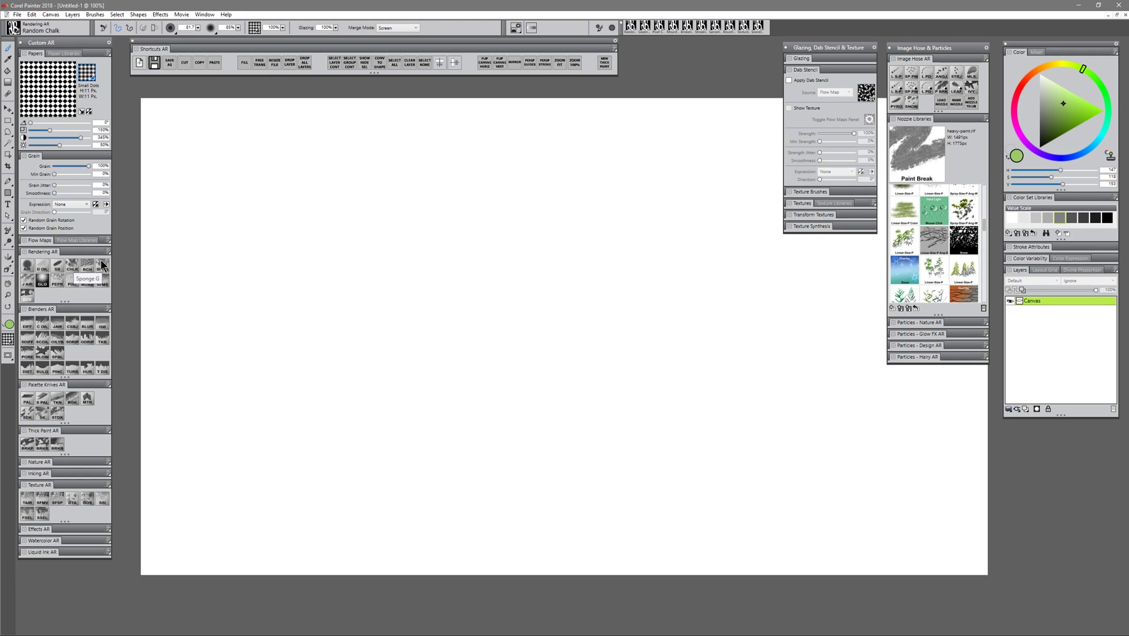
Dab a small green sponge texture, then smear the bands' left end with Coarse Oily Blender AR.
left_click(103, 267)
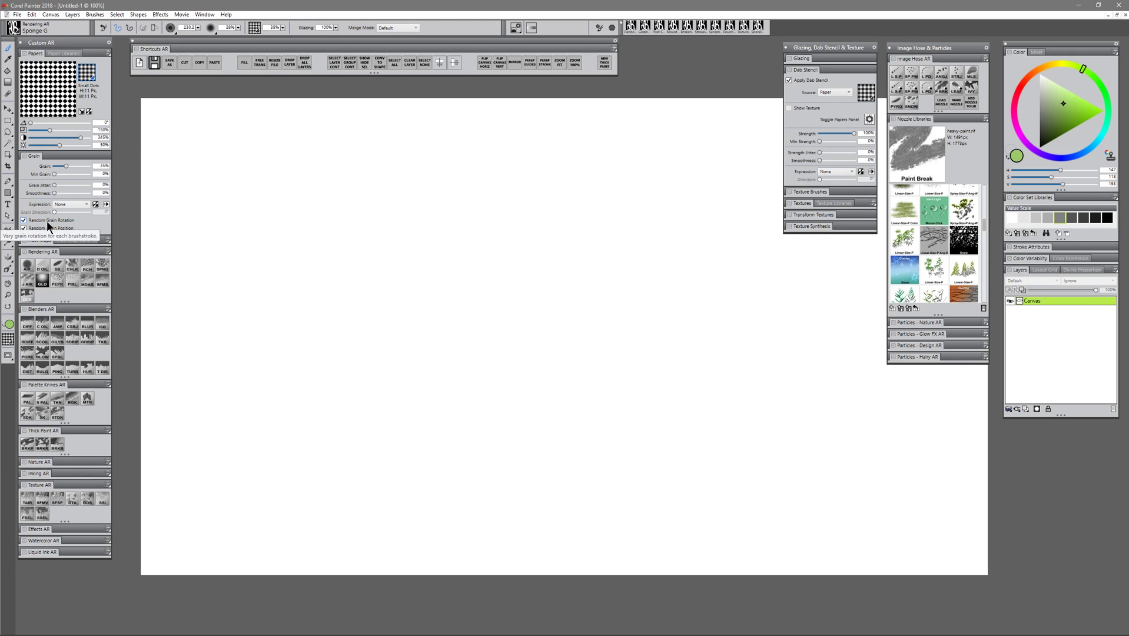
left_click(104, 34)
mouse_move(365, 306)
left_mouse_down()
mouse_move(379, 315)
mouse_move(378, 373)
mouse_move(374, 182)
mouse_move(486, 327)
mouse_move(282, 303)
mouse_move(491, 353)
mouse_move(423, 265)
left_mouse_up()
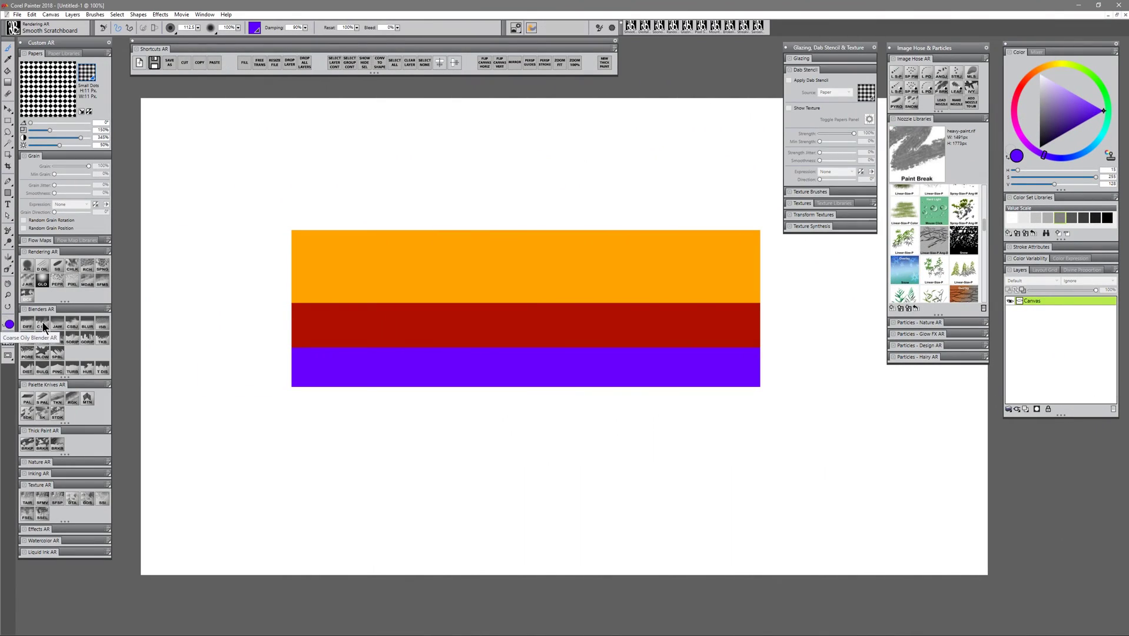
left_click(43, 324)
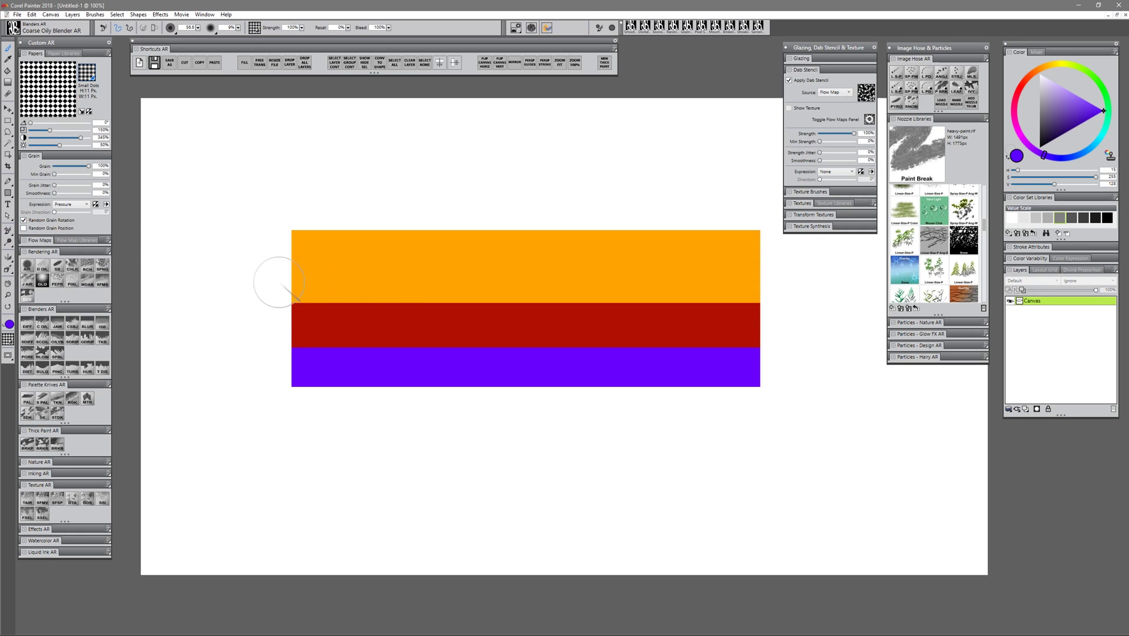
mouse_move(325, 282)
left_mouse_down()
mouse_move(330, 403)
mouse_move(342, 348)
mouse_move(321, 457)
mouse_move(294, 374)
mouse_move(273, 362)
mouse_move(273, 301)
mouse_move(297, 231)
mouse_move(321, 271)
mouse_move(318, 171)
mouse_move(325, 259)
mouse_move(327, 218)
mouse_move(318, 239)
left_mouse_up()
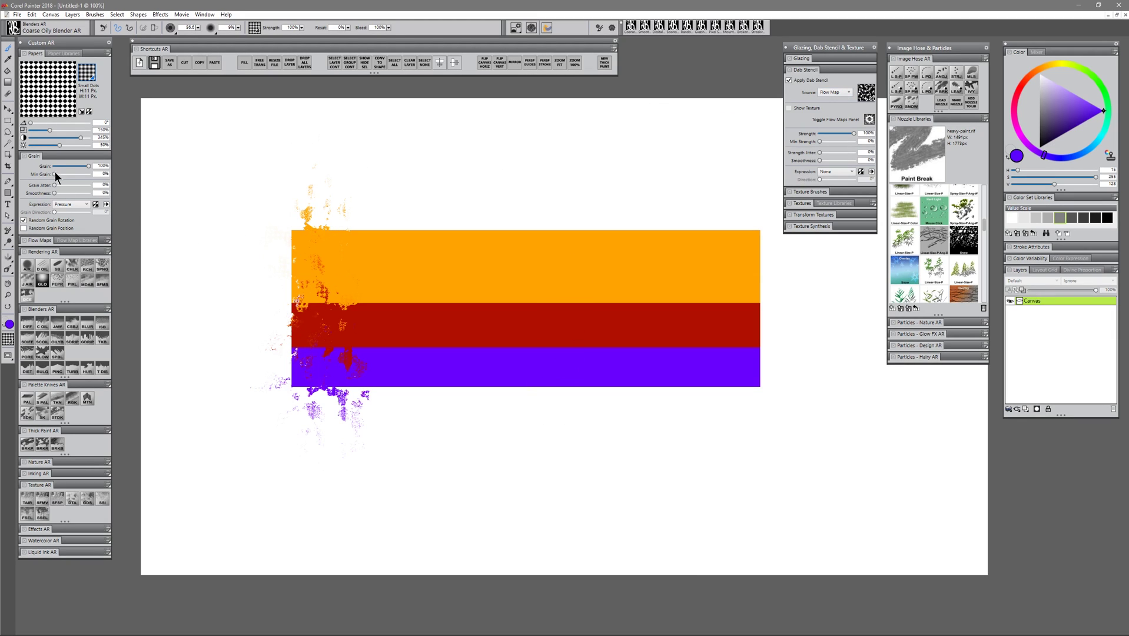
Lower the Flow Map strength and scale, then drag vertical blender streaks through the bands.
left_click(40, 241)
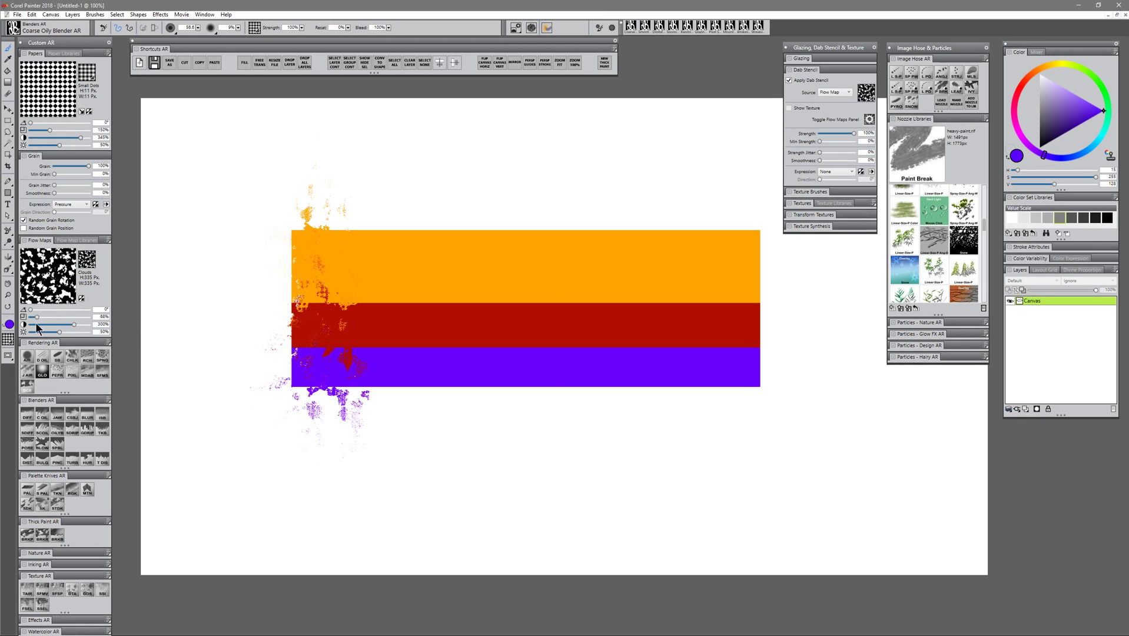
left_click_drag(34, 318, 31, 317)
mouse_move(399, 271)
left_mouse_down()
mouse_move(391, 240)
mouse_move(403, 260)
mouse_move(398, 239)
mouse_move(410, 247)
mouse_move(410, 386)
left_mouse_up()
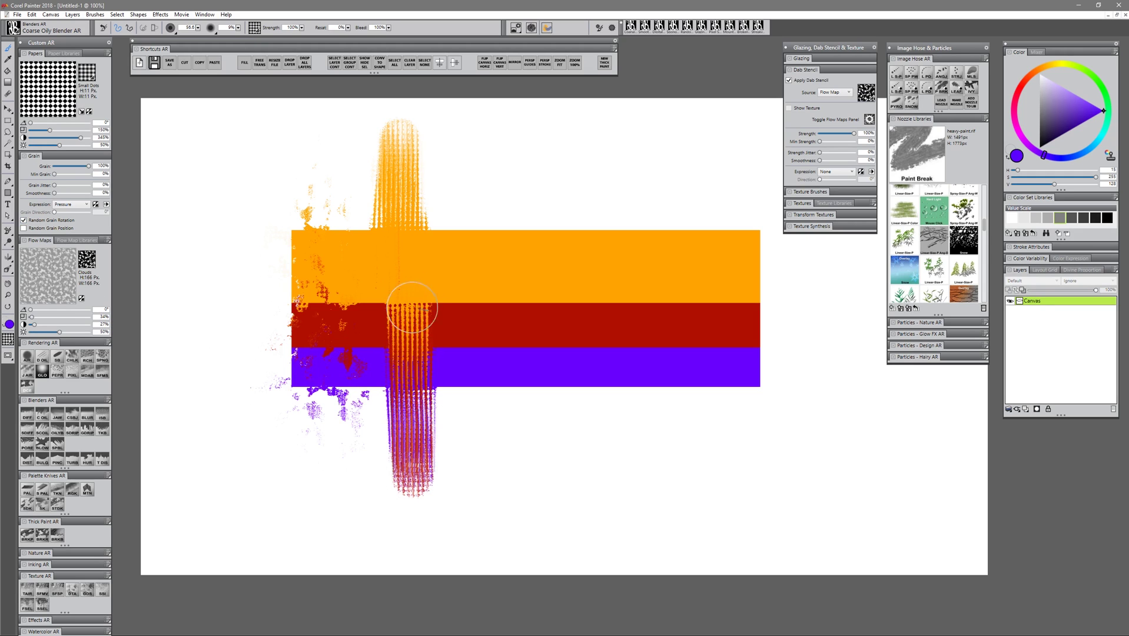
left_click_drag(450, 291, 457, 489)
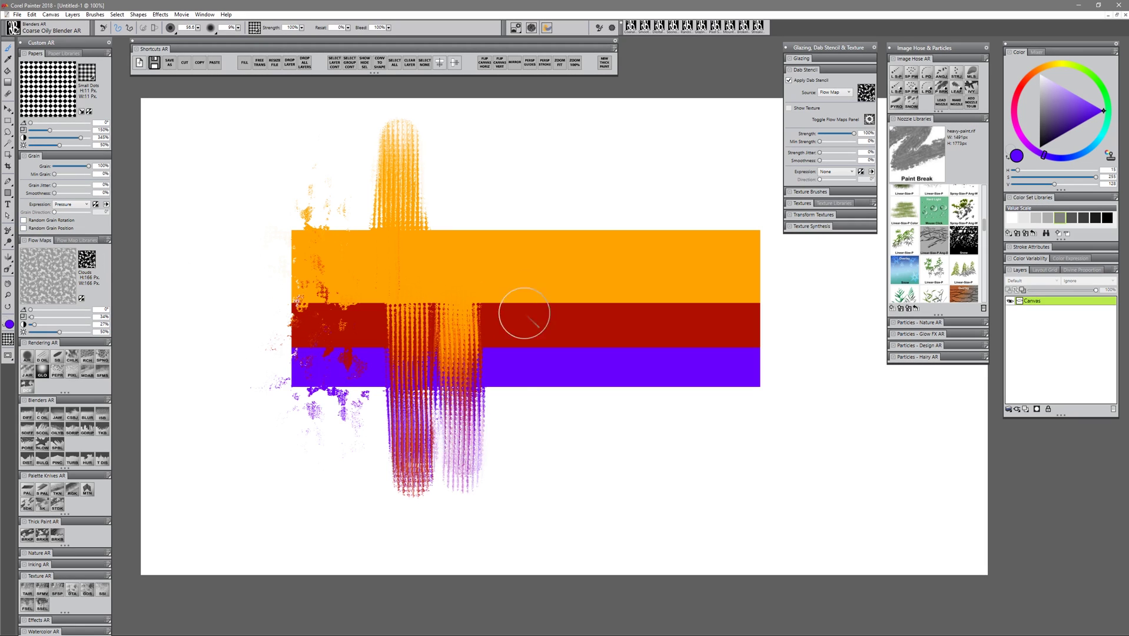
mouse_move(519, 303)
left_mouse_down()
mouse_move(508, 406)
mouse_move(520, 480)
left_mouse_up()
mouse_move(526, 297)
left_mouse_down()
mouse_move(519, 447)
mouse_move(525, 345)
mouse_move(537, 489)
left_mouse_up()
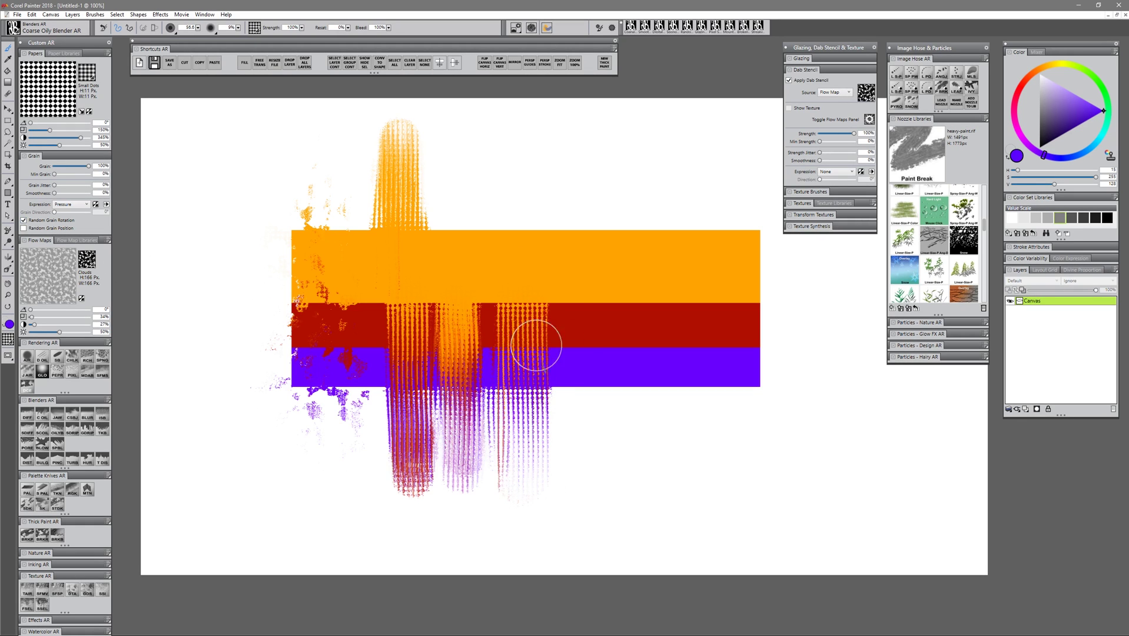
Undo the third streak and right-end smears, then pull orange paint rightward with Oily Blender AR.
mouse_move(595, 288)
left_mouse_down()
mouse_move(592, 327)
mouse_move(631, 350)
mouse_move(608, 339)
mouse_move(653, 397)
mouse_move(715, 364)
mouse_move(642, 378)
mouse_move(667, 376)
mouse_move(655, 418)
mouse_move(629, 399)
mouse_move(672, 380)
mouse_move(648, 376)
left_mouse_up()
key("ctrl+z")
key("ctrl+z")
key("ctrl+z")
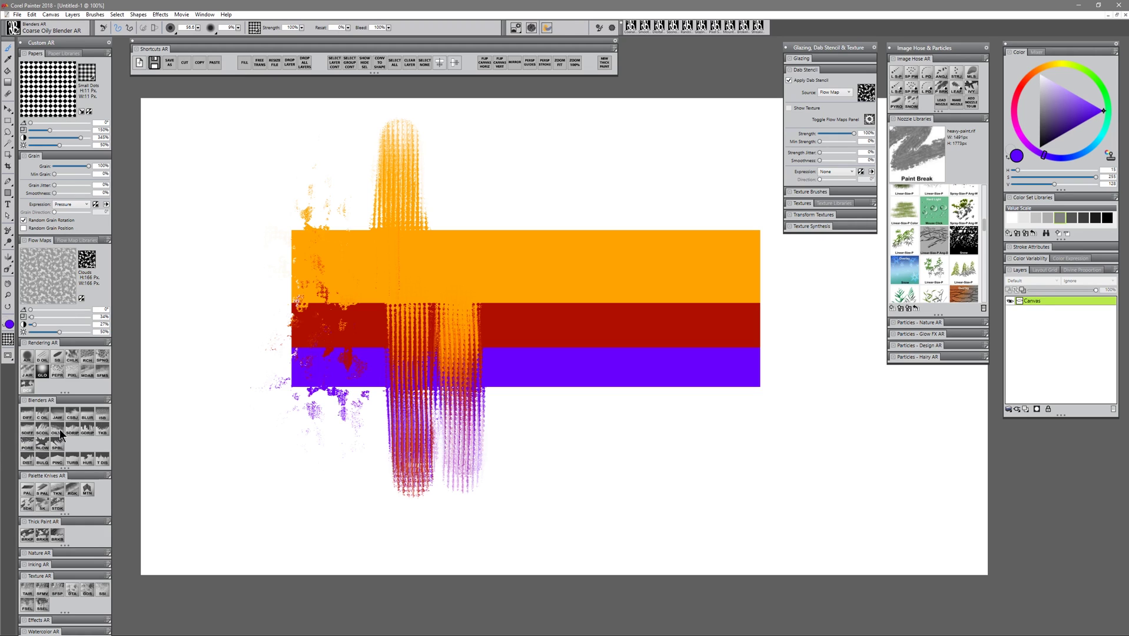
left_click(59, 429)
mouse_move(530, 234)
left_mouse_down()
mouse_move(556, 216)
mouse_move(609, 237)
mouse_move(662, 201)
mouse_move(666, 229)
mouse_move(713, 210)
mouse_move(689, 254)
mouse_move(589, 285)
mouse_move(574, 316)
mouse_move(603, 324)
mouse_move(650, 304)
mouse_move(511, 369)
mouse_move(588, 353)
mouse_move(654, 364)
mouse_move(666, 350)
mouse_move(540, 419)
mouse_move(647, 378)
mouse_move(686, 381)
mouse_move(659, 416)
mouse_move(711, 402)
mouse_move(760, 359)
mouse_move(742, 348)
mouse_move(768, 272)
left_mouse_up()
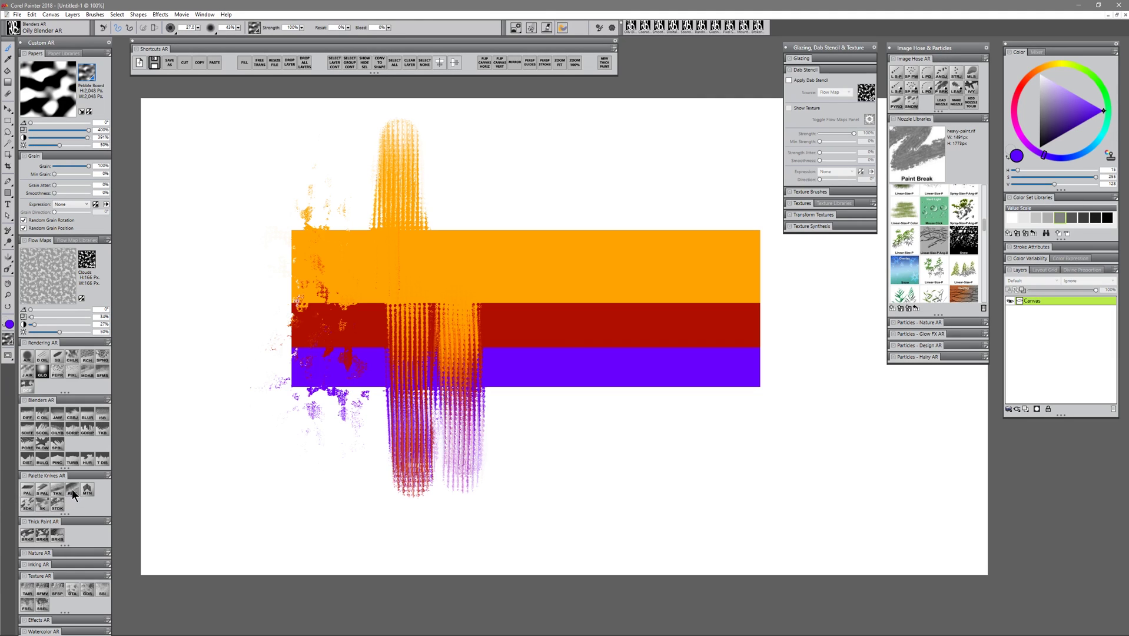
Paint purple Rough Glazing Knife strokes down and across the colour bands on the new layer.
left_click(71, 489)
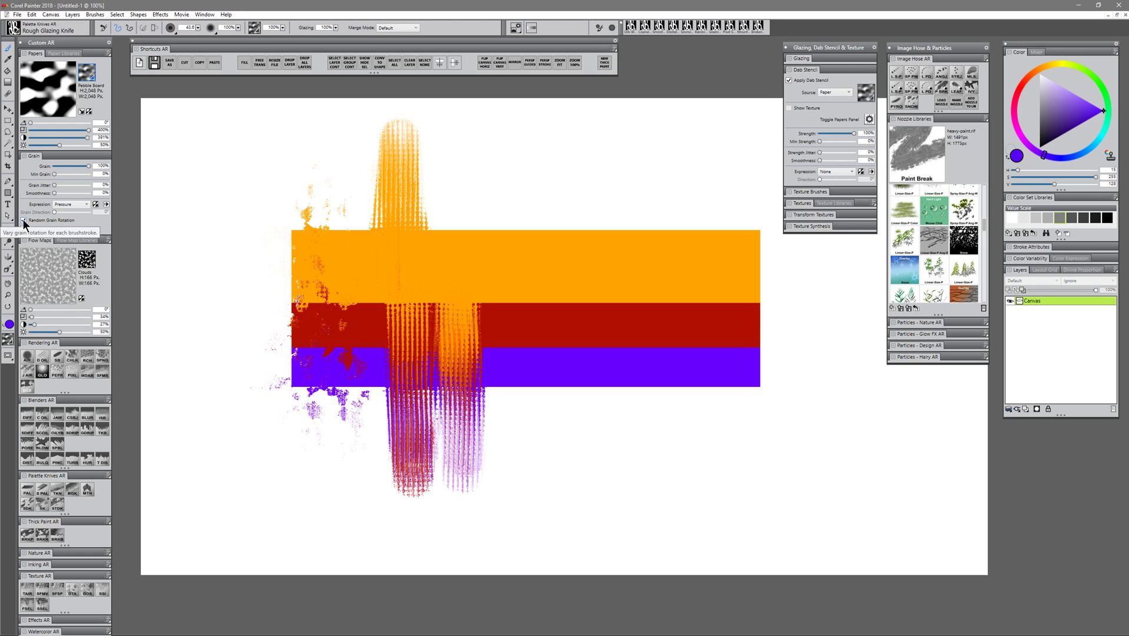
mouse_move(588, 165)
left_mouse_down()
mouse_move(618, 177)
mouse_move(580, 328)
mouse_move(588, 383)
mouse_move(607, 341)
mouse_move(587, 384)
mouse_move(611, 309)
mouse_move(573, 384)
mouse_move(596, 336)
mouse_move(627, 421)
left_mouse_up()
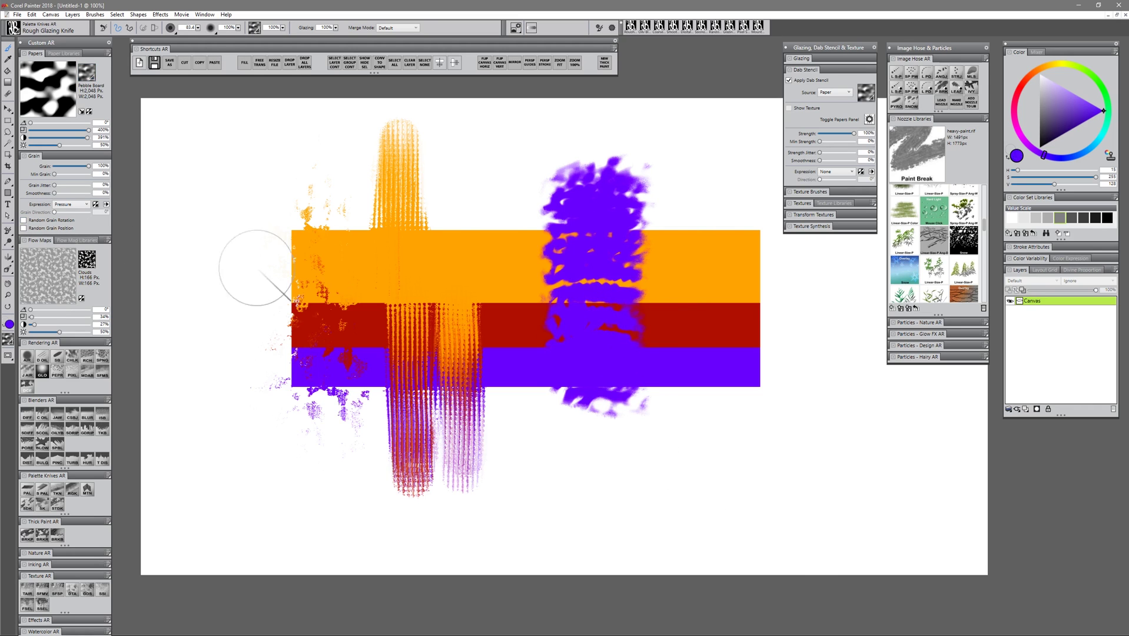
mouse_move(689, 176)
left_mouse_down()
mouse_move(708, 295)
mouse_move(723, 258)
mouse_move(730, 325)
mouse_move(742, 221)
mouse_move(739, 356)
mouse_move(744, 209)
mouse_move(726, 311)
left_mouse_up()
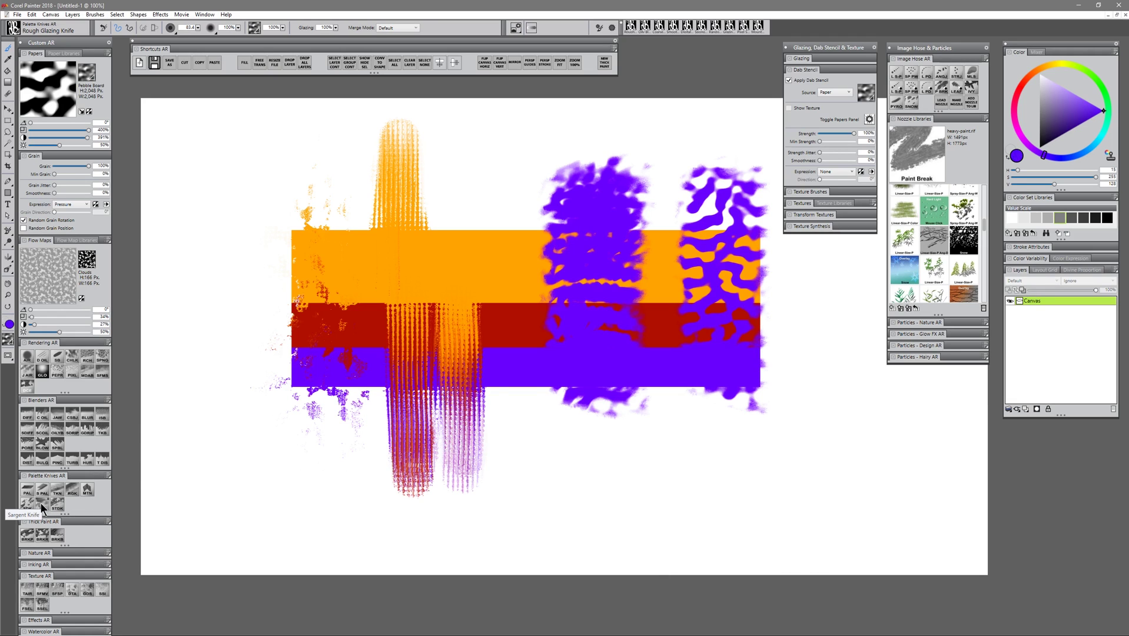
mouse_move(483, 294)
left_mouse_down()
mouse_move(482, 306)
mouse_move(500, 283)
mouse_move(454, 265)
mouse_move(436, 320)
left_mouse_up()
left_click(1010, 301)
left_click(1010, 301)
mouse_move(347, 183)
left_mouse_down()
mouse_move(315, 189)
mouse_move(306, 264)
mouse_move(375, 305)
left_mouse_up()
mouse_move(348, 419)
left_mouse_down()
mouse_move(432, 448)
mouse_move(495, 423)
left_mouse_up()
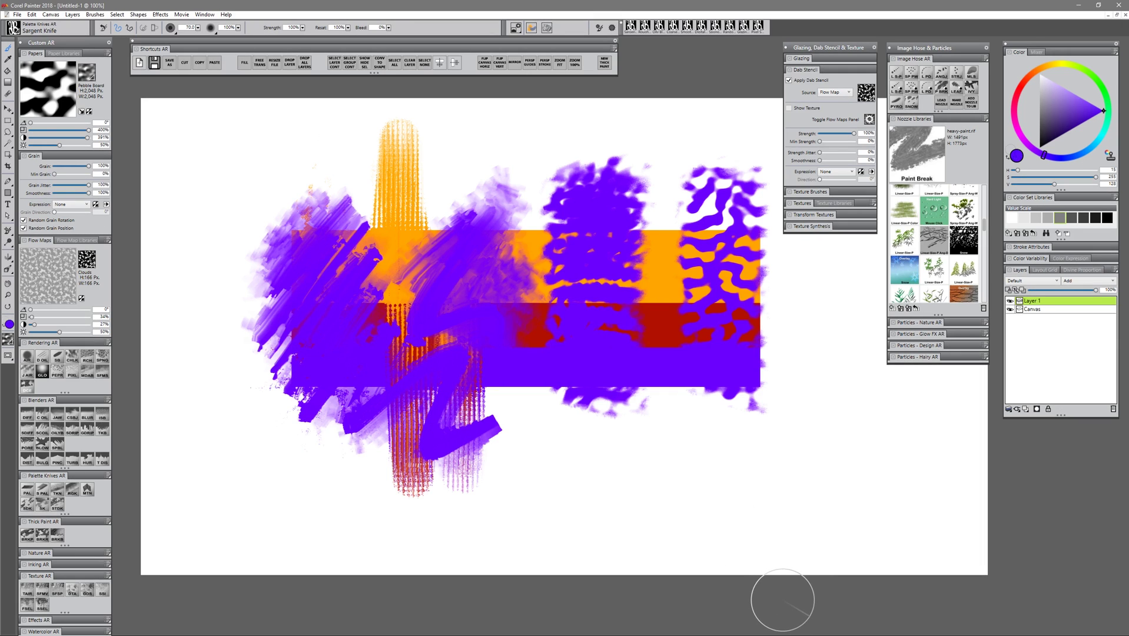
Add broad magenta knife strokes, then orange knife strokes over the bands.
left_click(1015, 123)
mouse_move(283, 294)
left_mouse_down()
mouse_move(306, 336)
mouse_move(354, 364)
mouse_move(342, 236)
mouse_move(367, 184)
mouse_move(414, 235)
mouse_move(463, 259)
mouse_move(550, 182)
mouse_move(520, 302)
mouse_move(586, 289)
mouse_move(682, 303)
mouse_move(636, 347)
mouse_move(695, 419)
left_mouse_up()
left_click(1025, 80)
left_click_drag(330, 353, 517, 294)
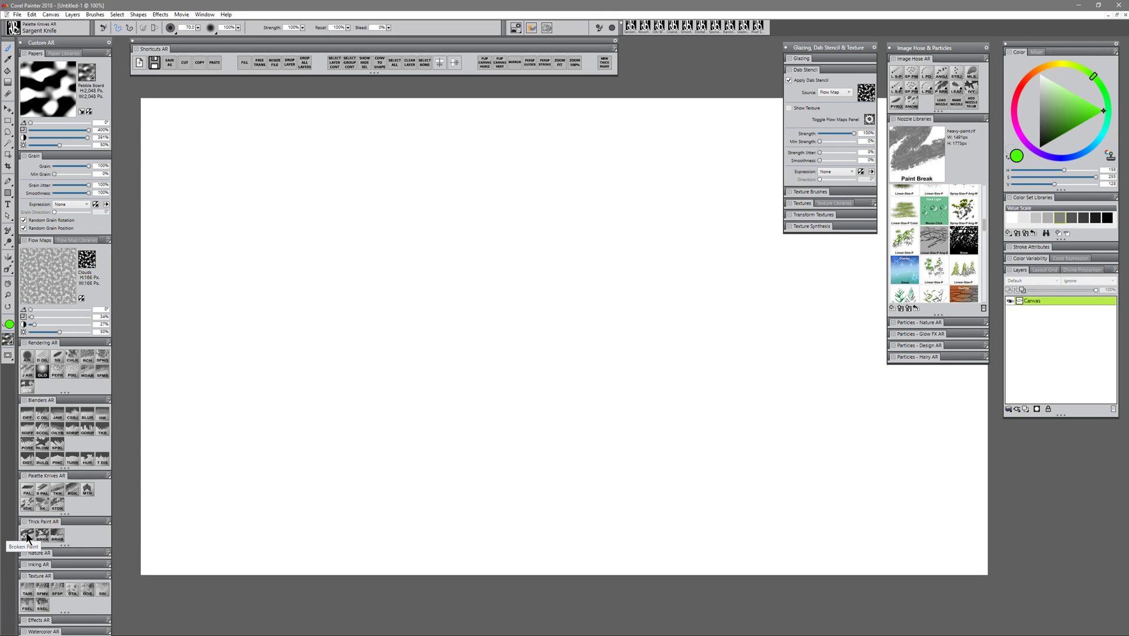
Build a dark-brown thick-paint patch and a diagonal stroke with a broken thick-paint brush.
left_click(26, 534)
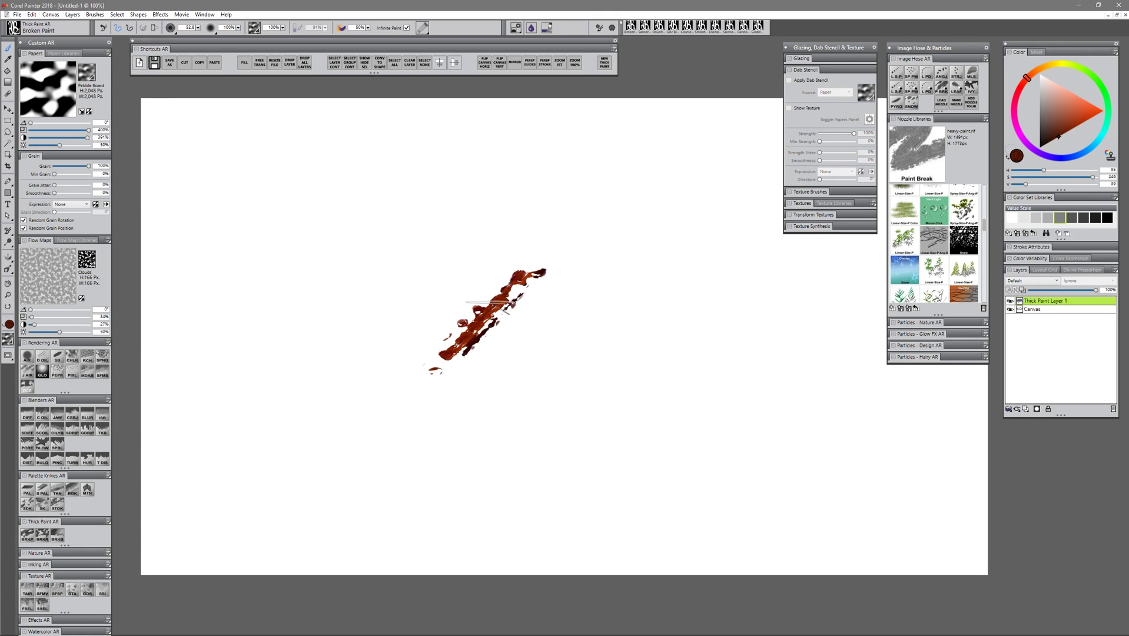
mouse_move(488, 301)
left_mouse_down()
mouse_move(513, 304)
mouse_move(558, 265)
mouse_move(466, 362)
mouse_move(468, 322)
mouse_move(527, 246)
mouse_move(459, 315)
mouse_move(502, 303)
mouse_move(574, 256)
mouse_move(486, 354)
mouse_move(569, 282)
mouse_move(486, 397)
mouse_move(595, 272)
mouse_move(544, 339)
mouse_move(633, 285)
mouse_move(654, 297)
mouse_move(598, 377)
mouse_move(662, 298)
mouse_move(595, 392)
mouse_move(652, 325)
mouse_move(666, 321)
mouse_move(627, 380)
mouse_move(671, 334)
mouse_move(639, 367)
mouse_move(659, 302)
mouse_move(594, 384)
mouse_move(630, 314)
mouse_move(662, 301)
mouse_move(595, 397)
mouse_move(650, 362)
left_mouse_up()
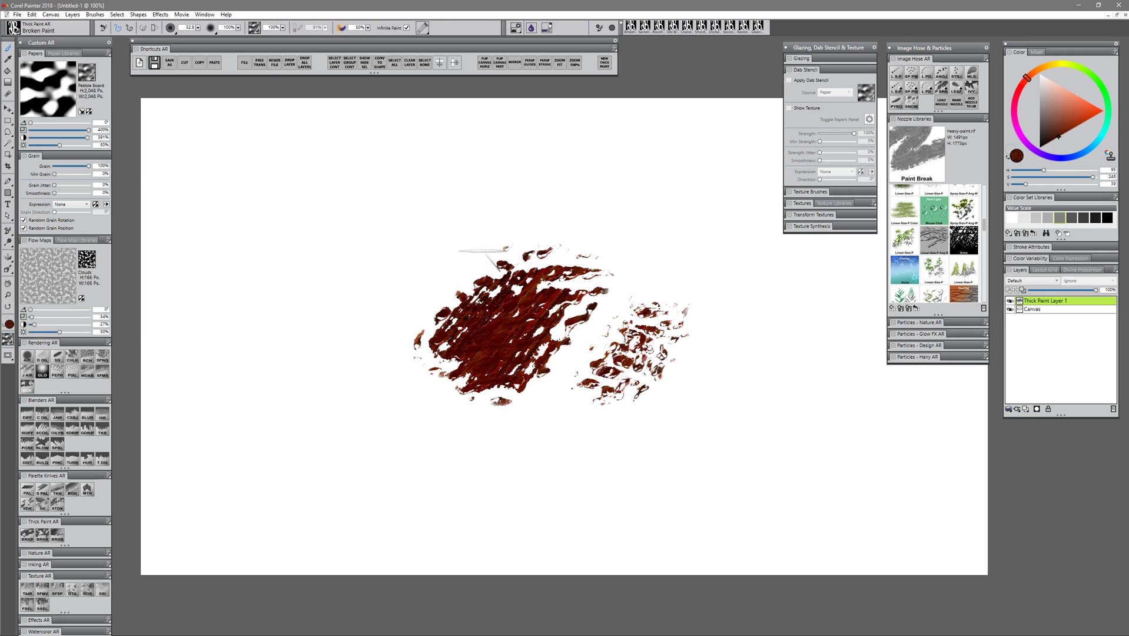
mouse_move(471, 219)
left_mouse_down()
mouse_move(389, 317)
mouse_move(462, 218)
mouse_move(412, 284)
mouse_move(394, 277)
mouse_move(442, 203)
mouse_move(358, 286)
mouse_move(457, 206)
mouse_move(466, 221)
mouse_move(428, 308)
mouse_move(448, 230)
mouse_move(416, 220)
mouse_move(421, 206)
mouse_move(374, 259)
mouse_move(423, 219)
mouse_move(357, 301)
mouse_move(436, 217)
mouse_move(393, 276)
mouse_move(424, 246)
mouse_move(407, 290)
mouse_move(457, 233)
mouse_move(421, 293)
mouse_move(491, 223)
mouse_move(430, 310)
mouse_move(490, 243)
mouse_move(398, 353)
mouse_move(426, 279)
mouse_move(359, 315)
mouse_move(395, 263)
mouse_move(296, 350)
mouse_move(490, 156)
mouse_move(364, 285)
mouse_move(470, 174)
mouse_move(400, 264)
mouse_move(395, 276)
mouse_move(435, 235)
mouse_move(387, 304)
mouse_move(452, 233)
mouse_move(401, 307)
mouse_move(468, 229)
mouse_move(484, 235)
mouse_move(426, 328)
mouse_move(474, 257)
mouse_move(431, 357)
mouse_move(474, 348)
mouse_move(476, 246)
left_mouse_up()
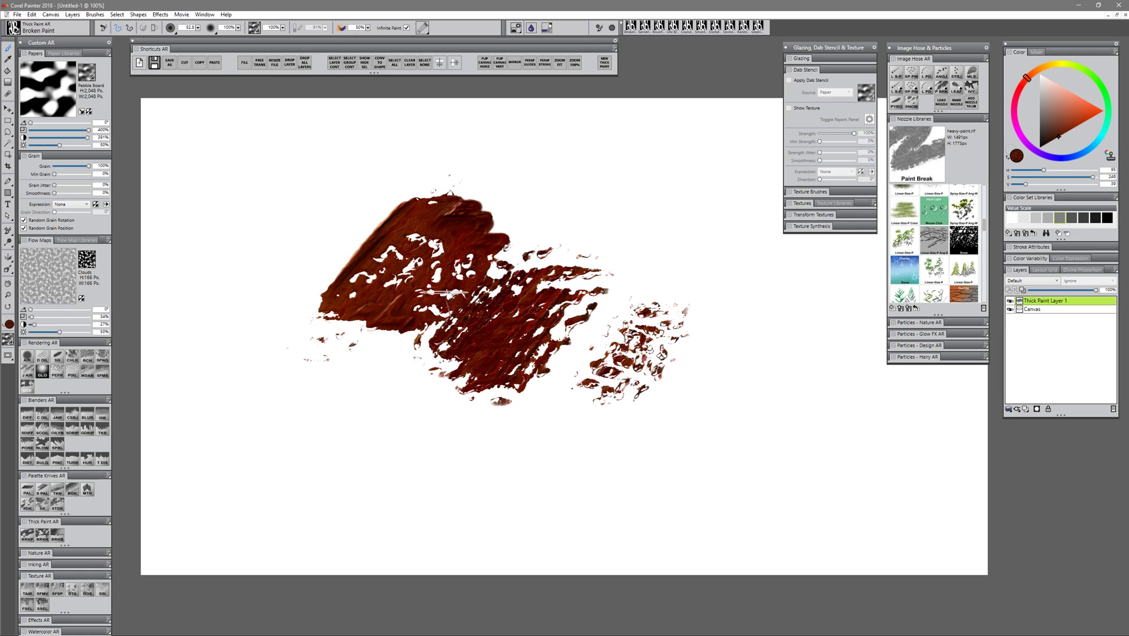
Paint dotted strokes at upper right on Small Dots paper with lower paper scale and contrast.
left_click(87, 77)
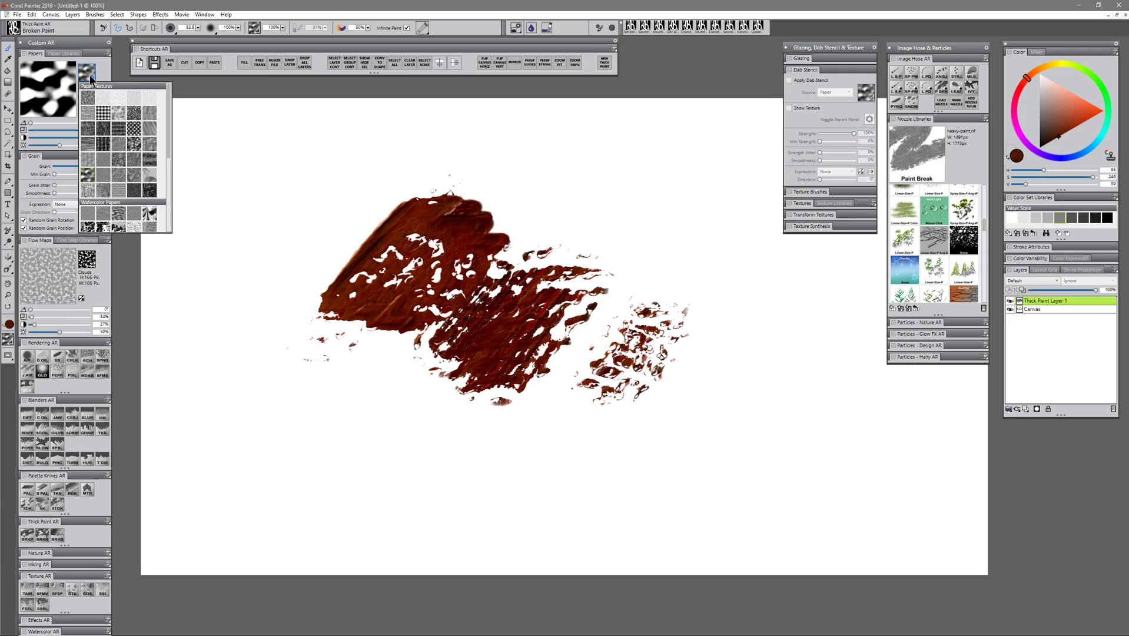
left_click(105, 117)
mouse_move(613, 151)
left_mouse_down()
mouse_move(562, 209)
mouse_move(636, 156)
mouse_move(565, 217)
mouse_move(518, 215)
mouse_move(677, 157)
mouse_move(588, 259)
mouse_move(701, 206)
left_mouse_up()
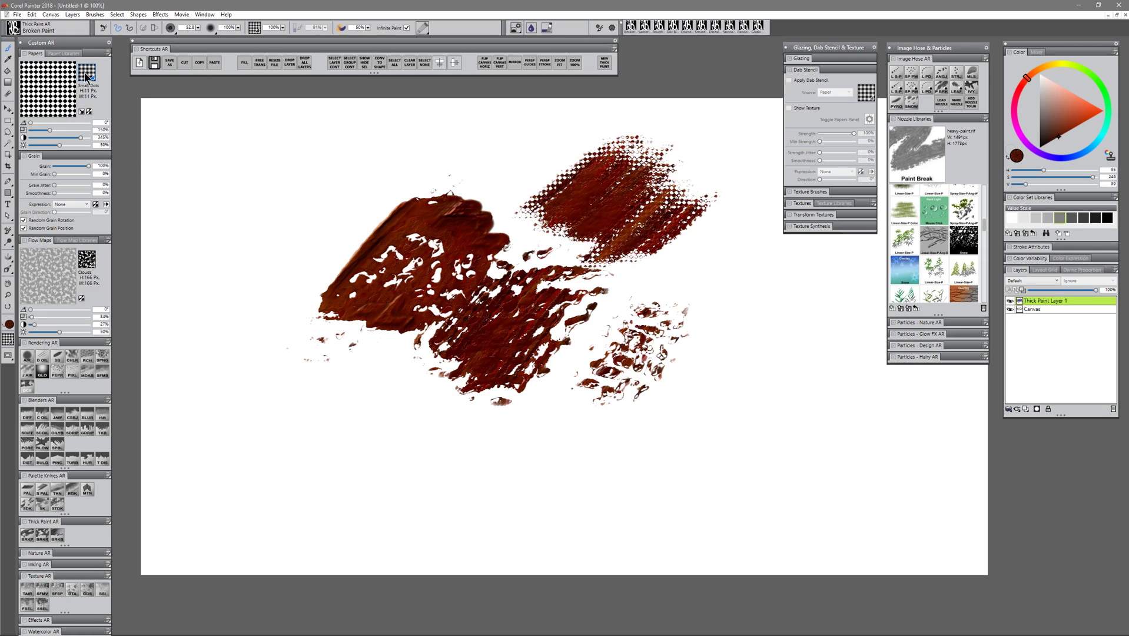
left_click(35, 130)
left_click(38, 138)
mouse_move(589, 139)
left_mouse_down()
mouse_move(518, 213)
mouse_move(589, 141)
mouse_move(612, 177)
mouse_move(471, 148)
mouse_move(448, 191)
left_mouse_up()
Choose a coarser paper texture and paint brown textured strokes left of centre.
left_click(88, 74)
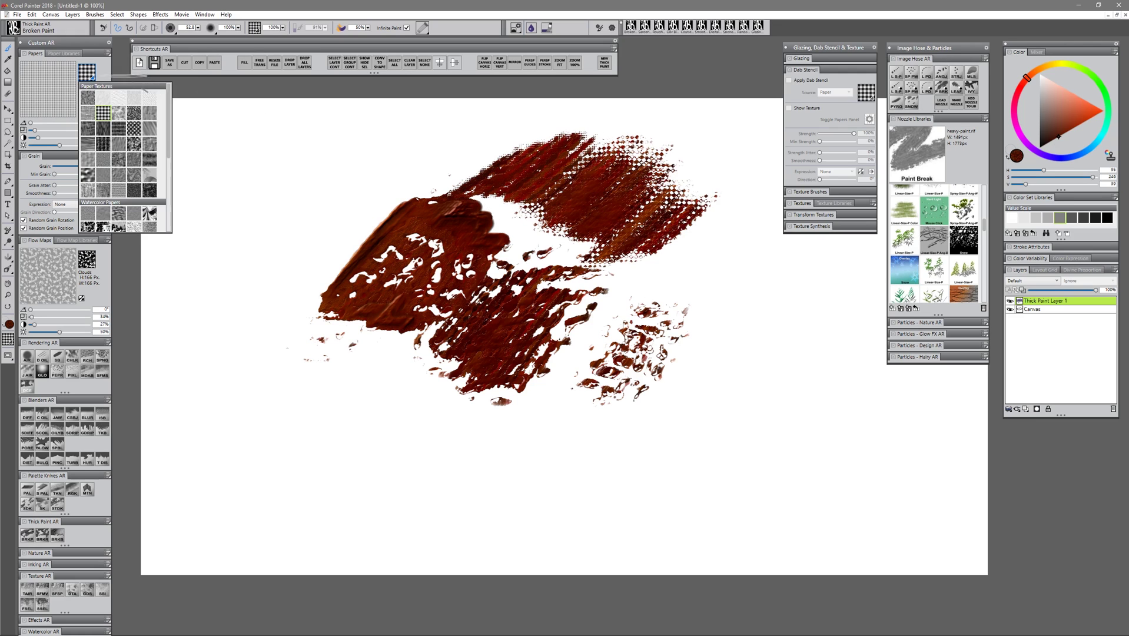
left_click(88, 172)
mouse_move(377, 142)
left_mouse_down()
mouse_move(253, 271)
mouse_move(194, 353)
left_mouse_up()
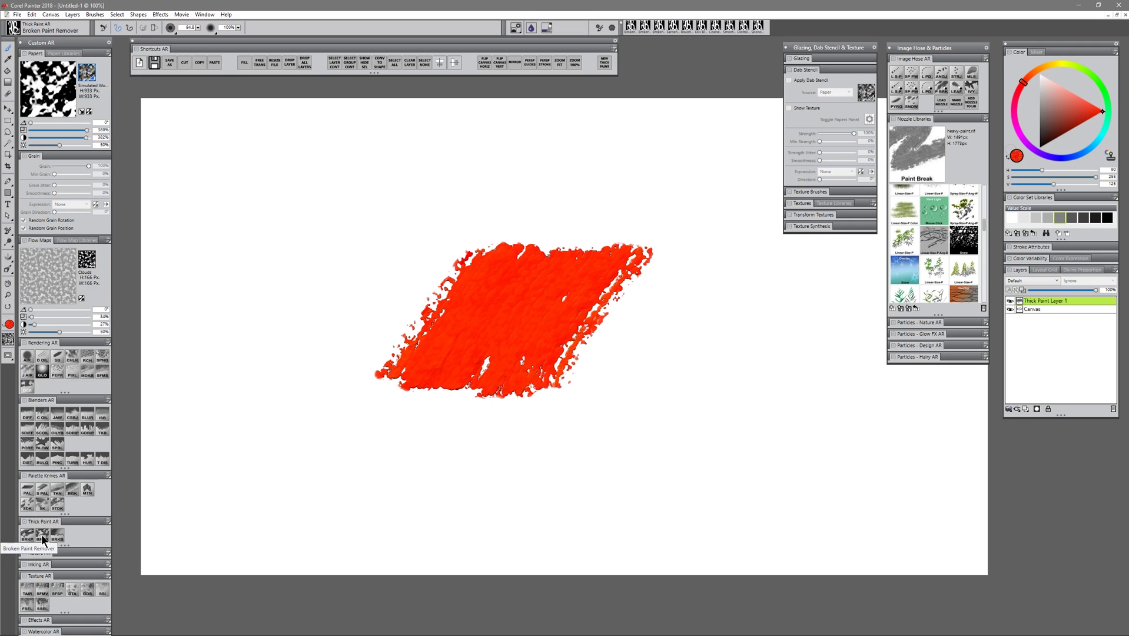
Lift paint out of the red stroke with a smaller Broken Paint Remover brush.
left_click(43, 535)
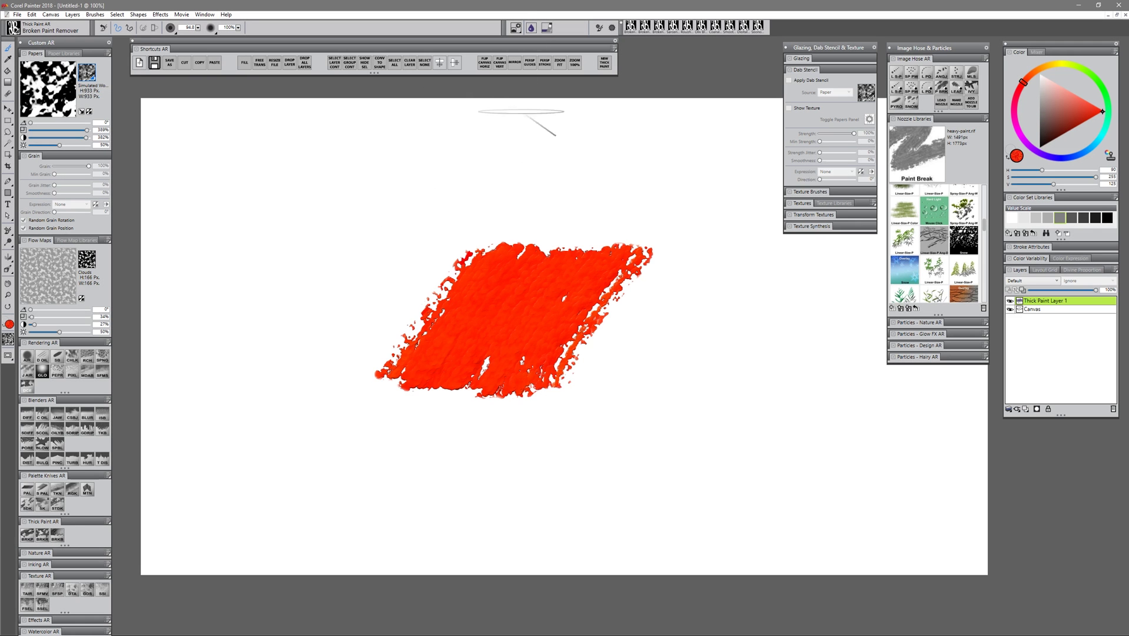
key("bracketleft")
key("bracketleft")
key("bracketleft")
key("bracketleft")
key("bracketleft")
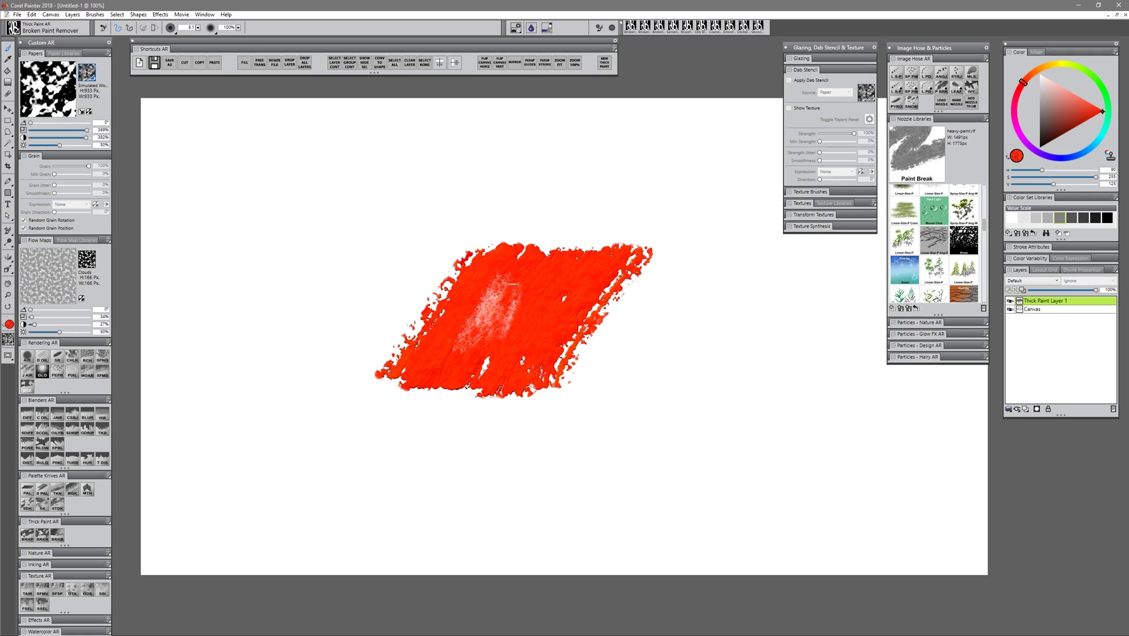
mouse_move(481, 280)
left_mouse_down()
mouse_move(442, 340)
mouse_move(474, 356)
mouse_move(524, 332)
left_mouse_up()
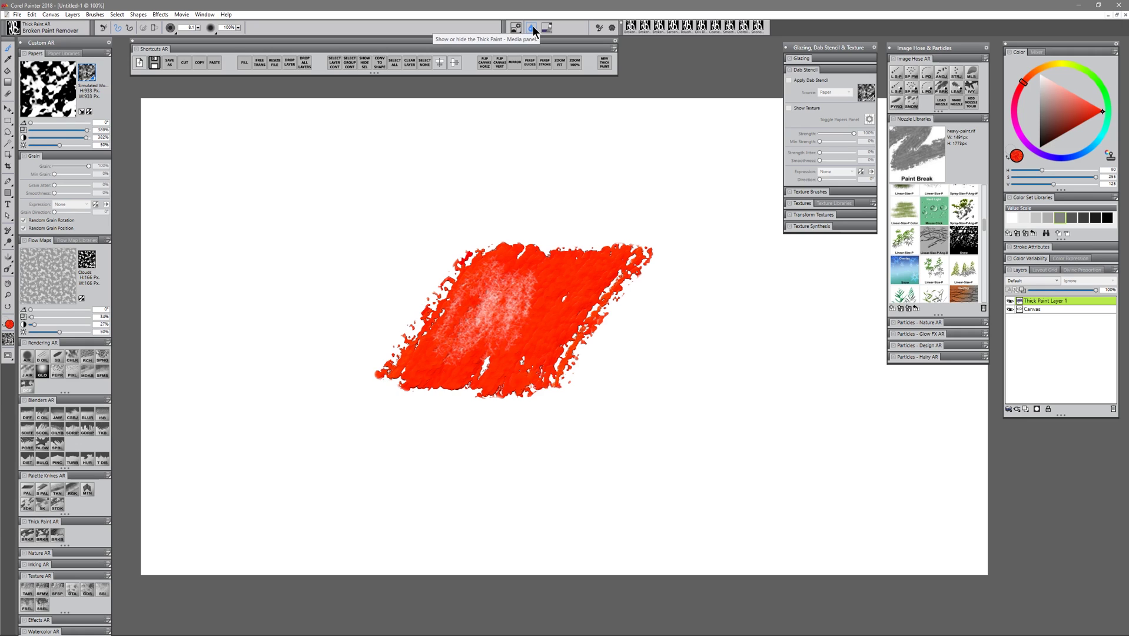
Raise the Deposit Rate to 10%, then 78%, clearing larger white patches in the red paint.
left_click(532, 28)
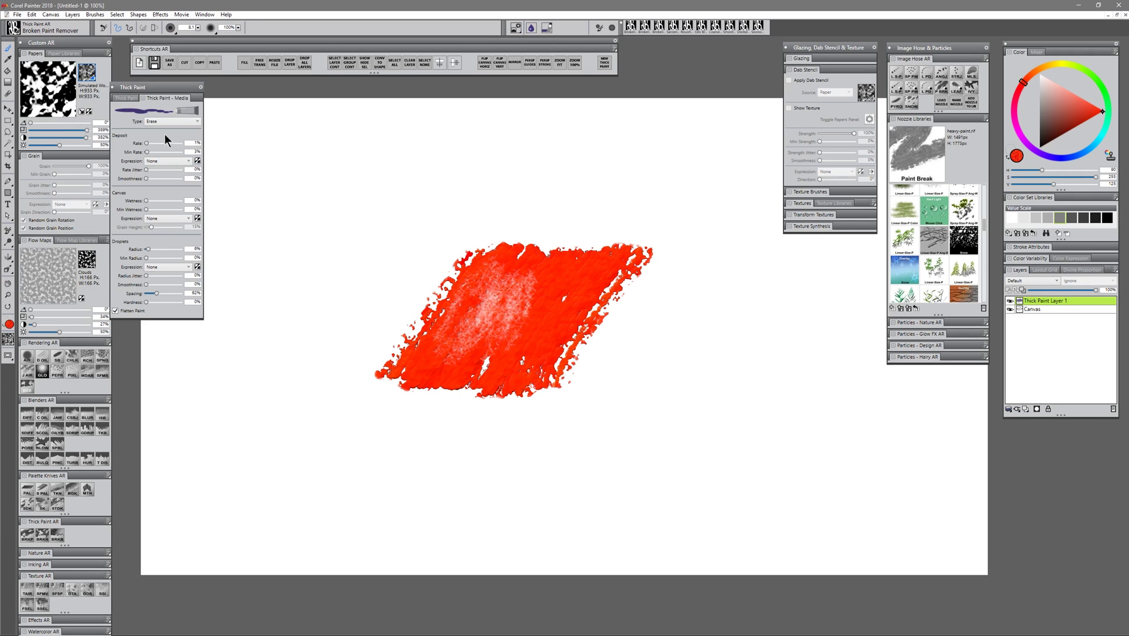
left_click_drag(150, 144, 152, 144)
left_click_drag(553, 299, 567, 266)
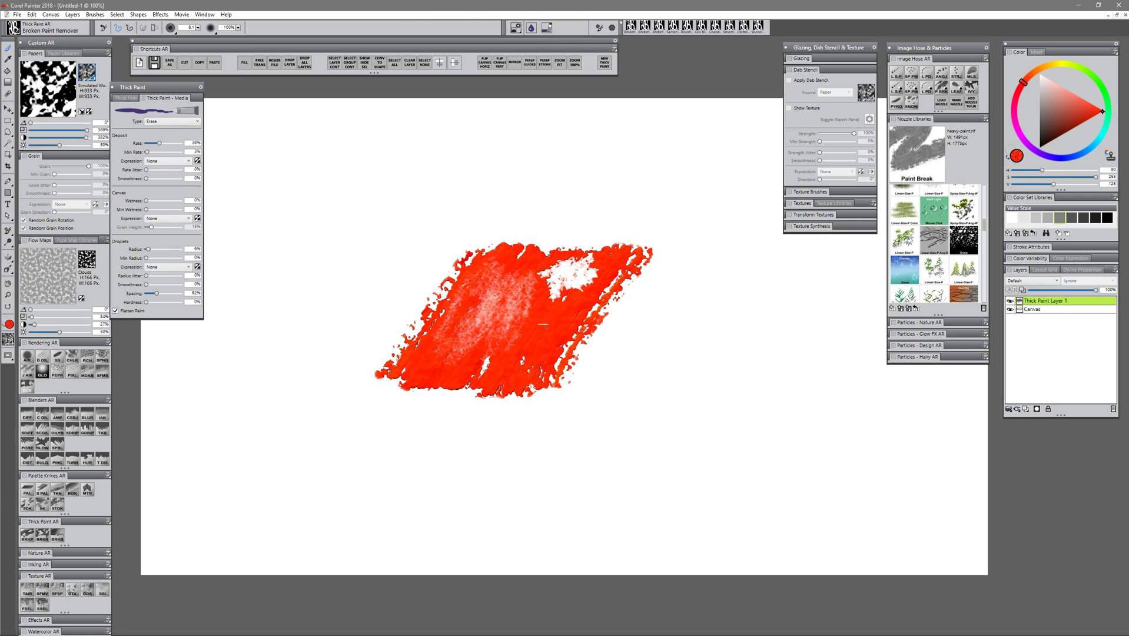
left_click_drag(545, 324, 529, 353)
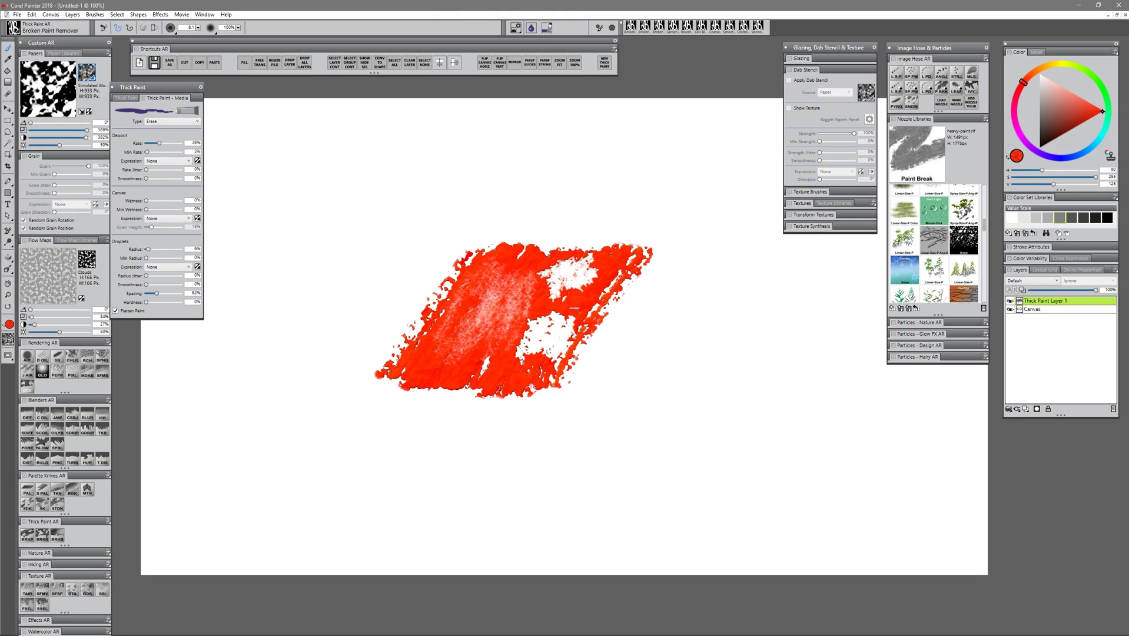
left_click(172, 144)
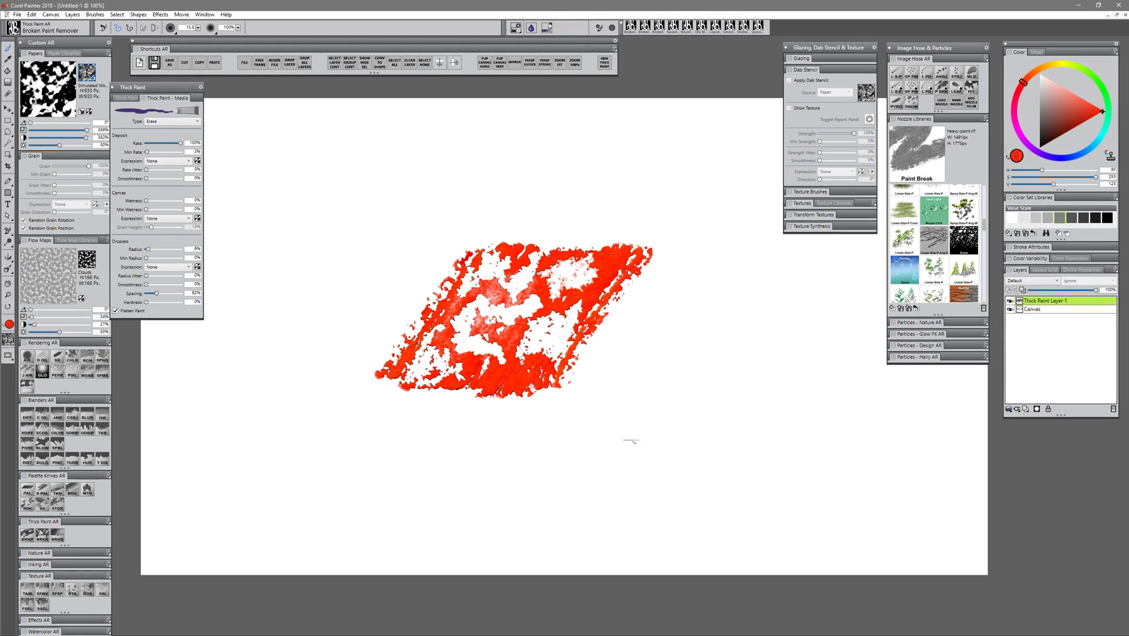
left_click_drag(465, 344, 489, 356)
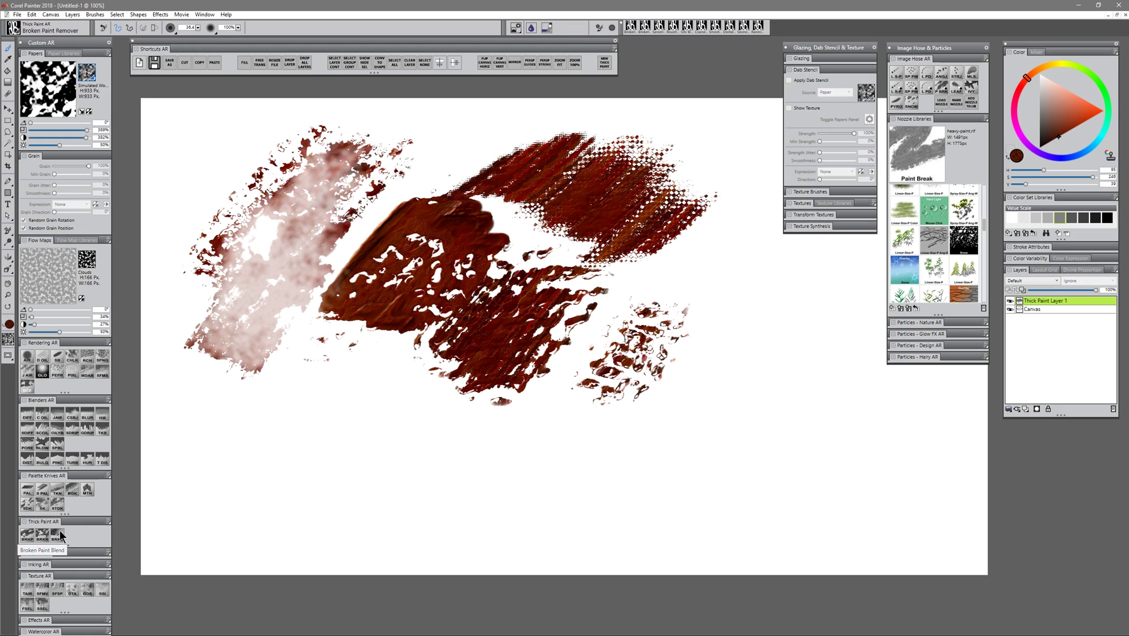
Blend purple over the dotted area and brown patches with Broken Paint Blend, then choose red.
left_click(60, 535)
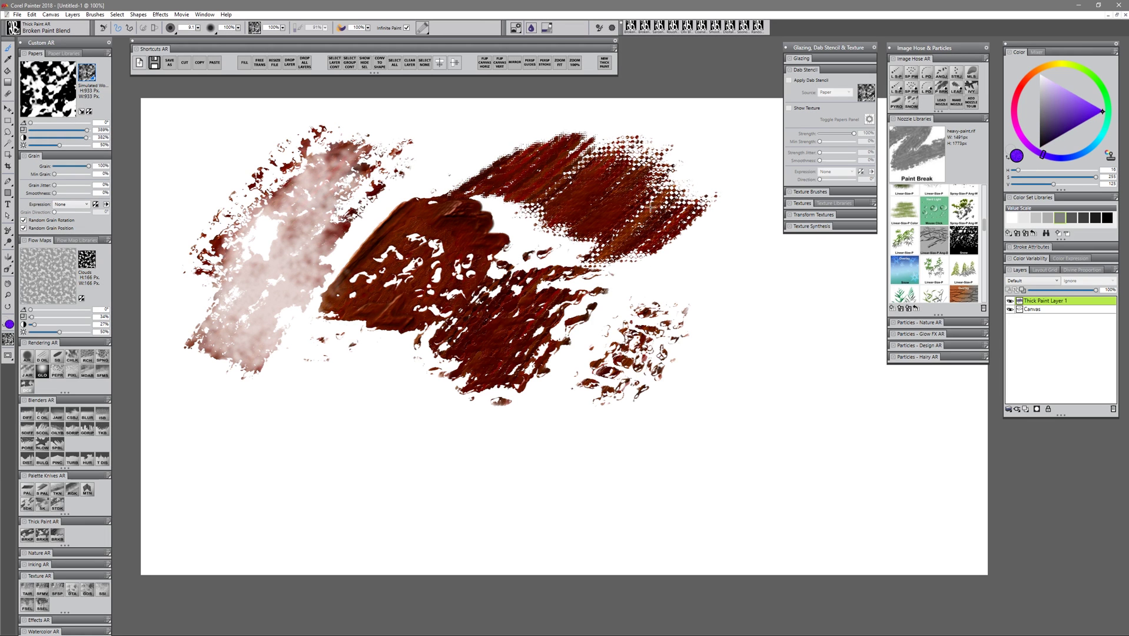
mouse_move(648, 209)
left_mouse_down()
mouse_move(680, 209)
mouse_move(642, 241)
mouse_move(594, 244)
mouse_move(659, 194)
mouse_move(660, 236)
mouse_move(612, 188)
mouse_move(648, 206)
mouse_move(656, 183)
mouse_move(675, 207)
mouse_move(629, 238)
mouse_move(677, 212)
mouse_move(607, 201)
mouse_move(647, 177)
left_mouse_up()
mouse_move(580, 310)
left_mouse_down()
mouse_move(558, 303)
mouse_move(485, 358)
mouse_move(482, 332)
mouse_move(551, 339)
mouse_move(519, 351)
mouse_move(491, 336)
mouse_move(500, 287)
mouse_move(450, 306)
mouse_move(522, 263)
mouse_move(562, 316)
mouse_move(523, 367)
mouse_move(537, 306)
mouse_move(404, 229)
mouse_move(359, 285)
mouse_move(412, 227)
mouse_move(413, 243)
mouse_move(416, 206)
mouse_move(335, 316)
mouse_move(398, 230)
mouse_move(404, 245)
mouse_move(421, 237)
mouse_move(354, 322)
mouse_move(393, 253)
mouse_move(431, 225)
mouse_move(407, 314)
mouse_move(435, 323)
mouse_move(421, 206)
mouse_move(394, 265)
mouse_move(406, 295)
mouse_move(445, 297)
mouse_move(474, 228)
mouse_move(471, 290)
mouse_move(488, 365)
left_mouse_up()
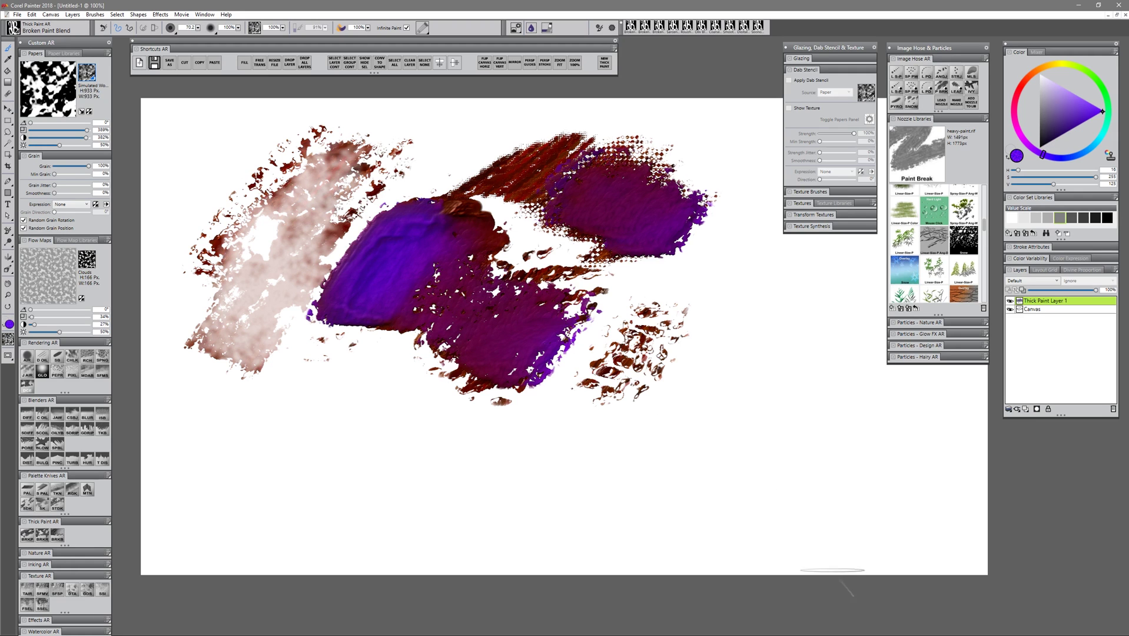
mouse_move(765, 338)
left_mouse_down()
mouse_move(677, 436)
mouse_move(789, 318)
mouse_move(731, 318)
mouse_move(601, 353)
mouse_move(813, 382)
mouse_move(819, 365)
mouse_move(839, 383)
mouse_move(789, 424)
mouse_move(772, 396)
mouse_move(769, 428)
mouse_move(768, 363)
mouse_move(808, 351)
mouse_move(799, 391)
mouse_move(774, 348)
mouse_move(707, 434)
left_mouse_up()
left_click(1024, 83)
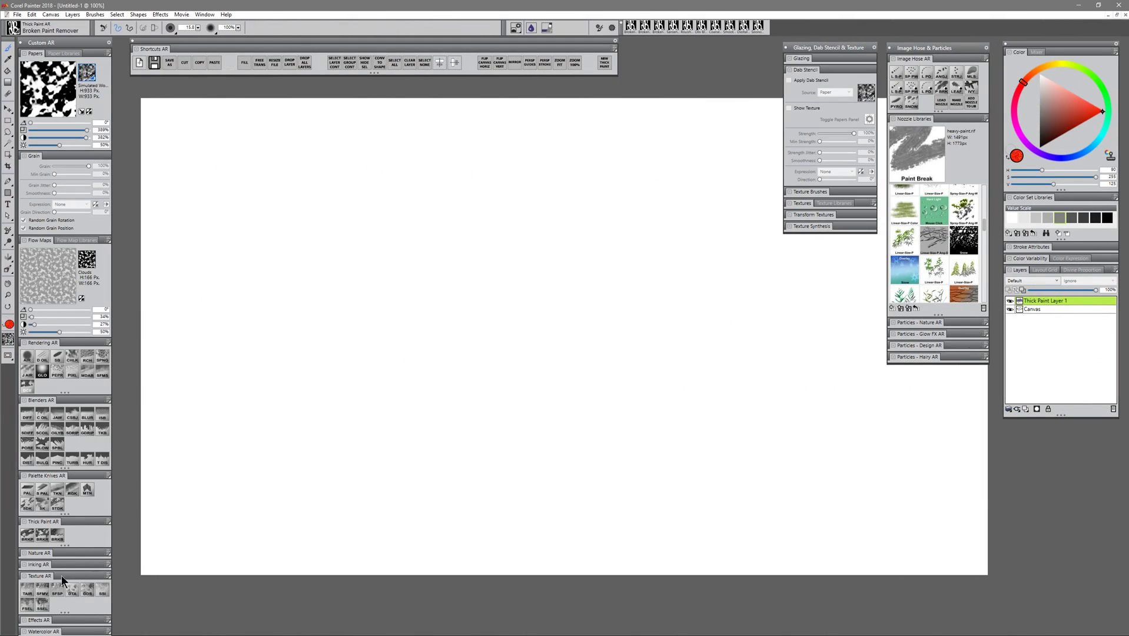
Fill a cloud-shaped Fractal Selection AR area with a blue-to-white gradient and deselect.
left_click(30, 600)
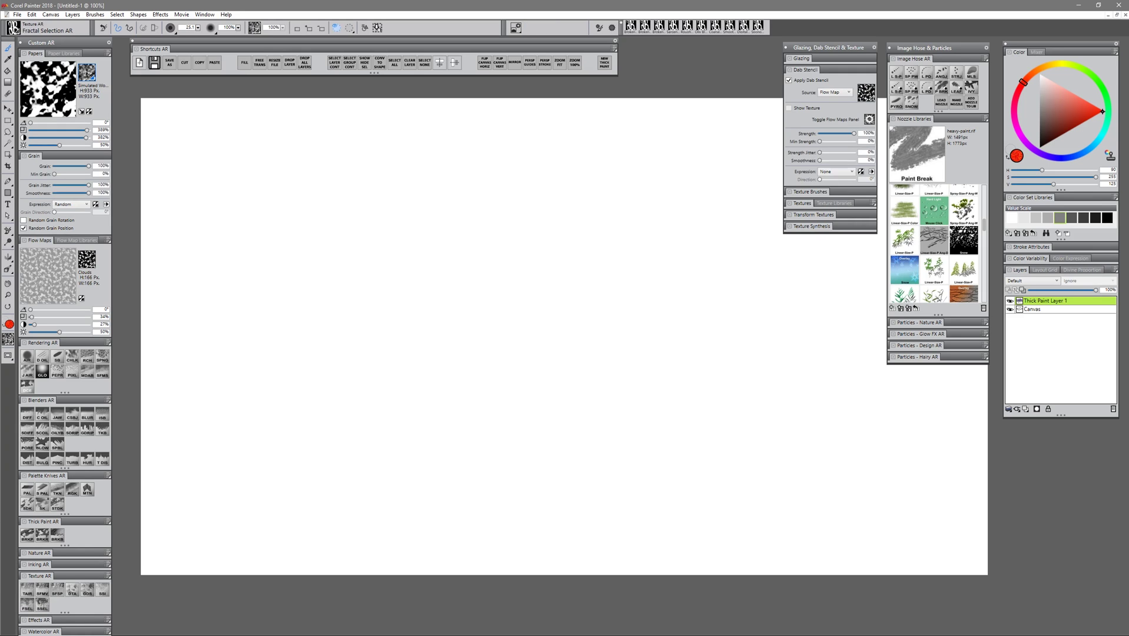
mouse_move(440, 213)
left_mouse_down()
mouse_move(381, 296)
mouse_move(475, 304)
mouse_move(480, 263)
mouse_move(488, 330)
mouse_move(663, 295)
mouse_move(524, 180)
mouse_move(355, 334)
mouse_move(699, 373)
mouse_move(662, 283)
mouse_move(426, 256)
mouse_move(366, 309)
mouse_move(465, 430)
mouse_move(649, 447)
mouse_move(800, 434)
left_mouse_up()
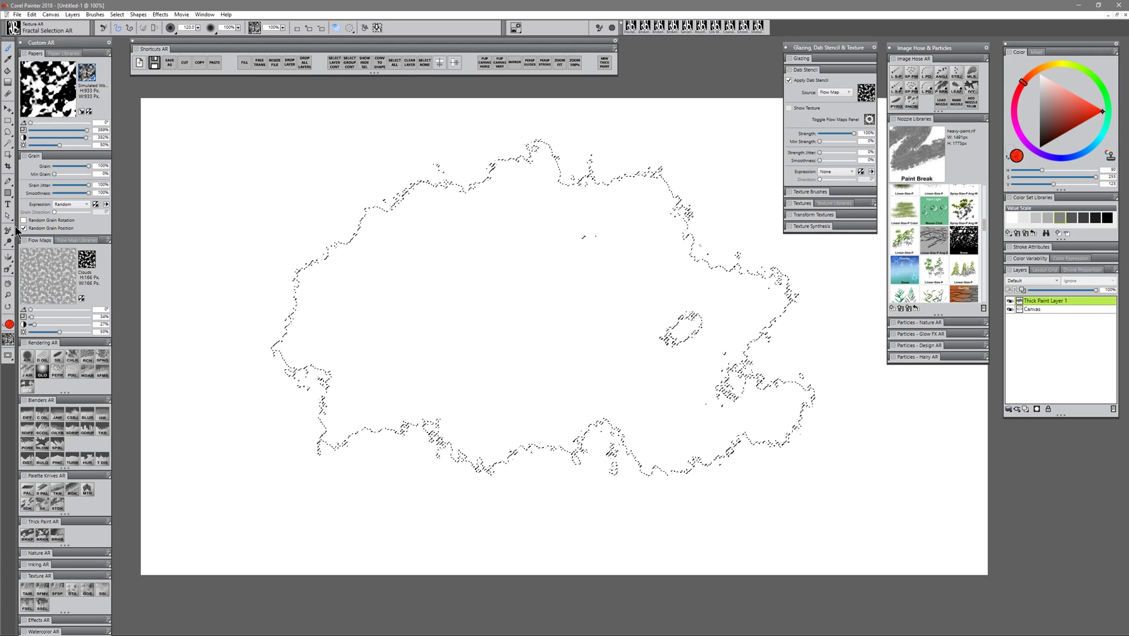
left_click(7, 82)
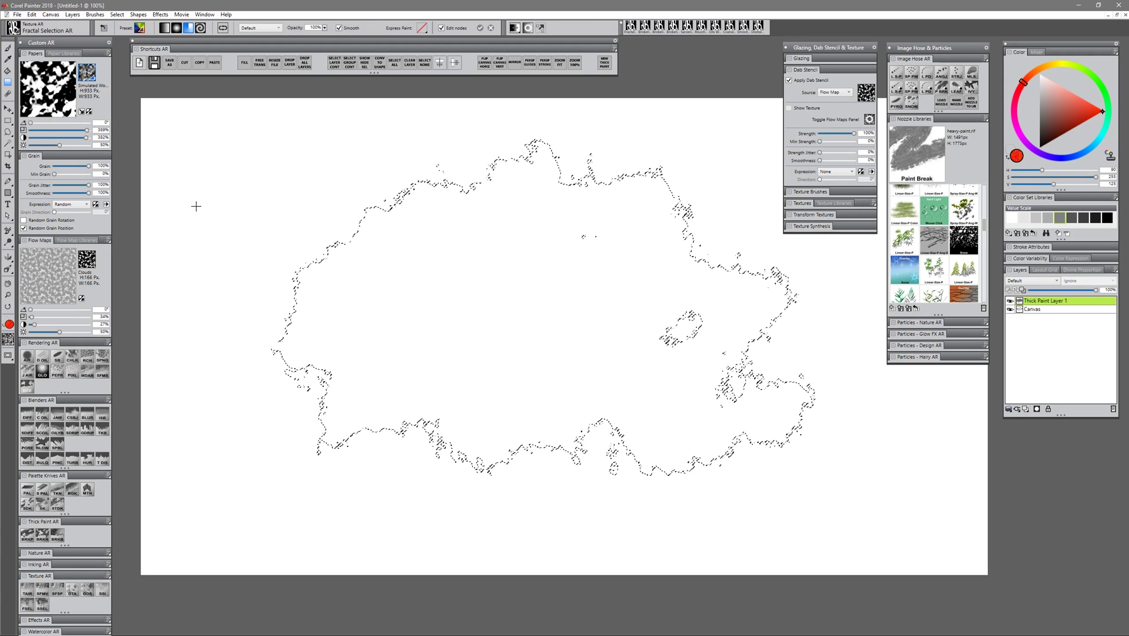
left_click_drag(527, 447, 527, 156)
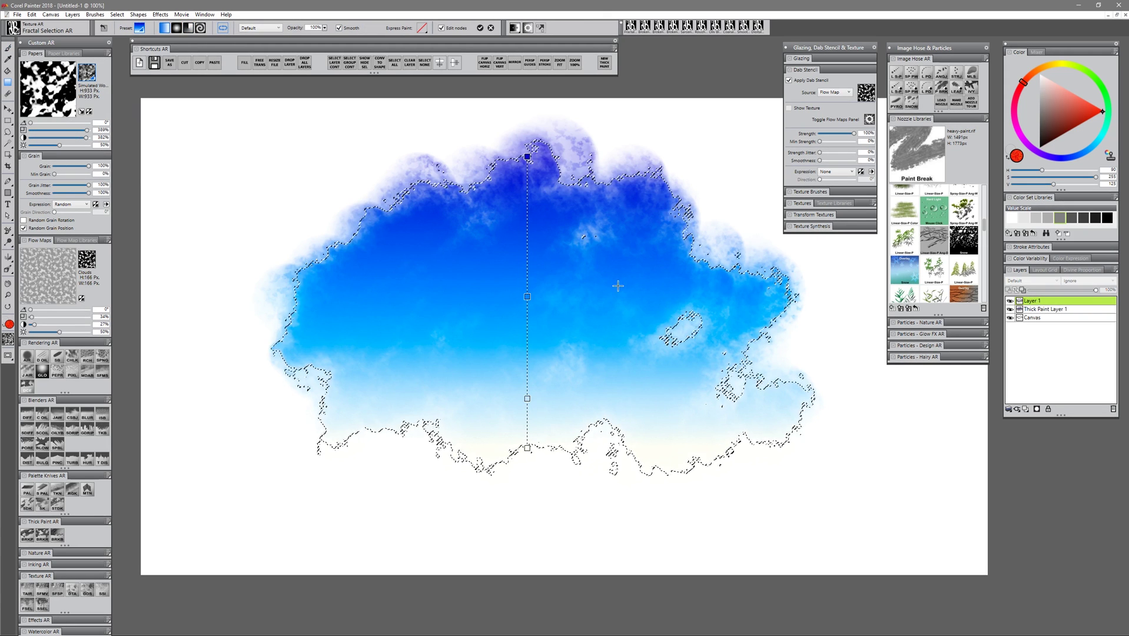
key("Return")
key("ctrl+d")
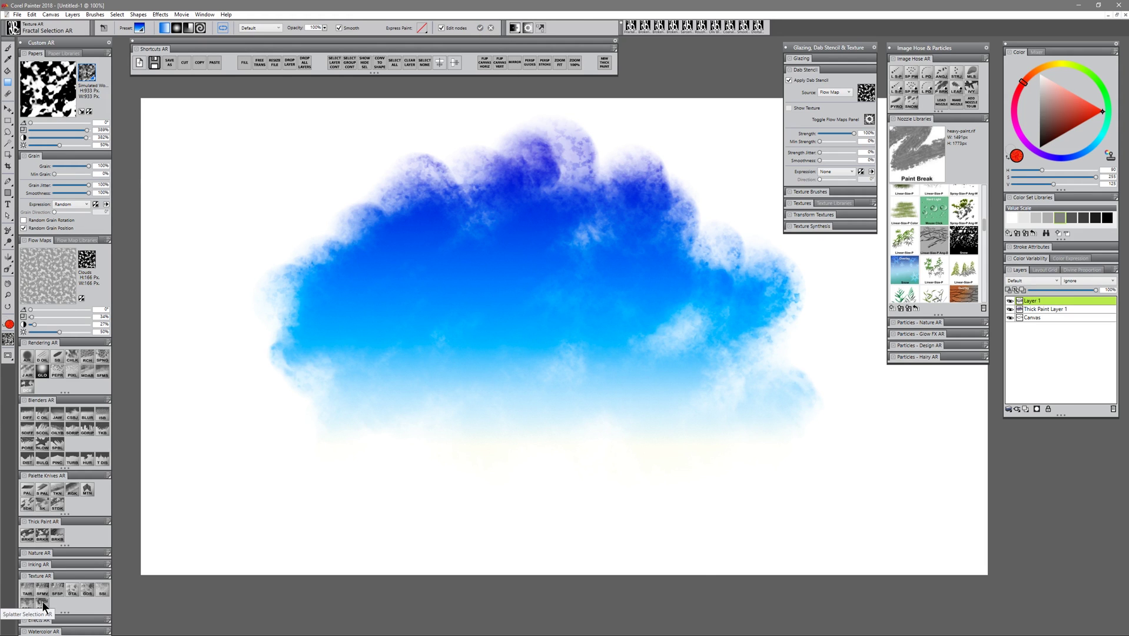
Cut white splatter shapes from the cloud's middle using Splatter Selection AR and Delete.
left_click(38, 600)
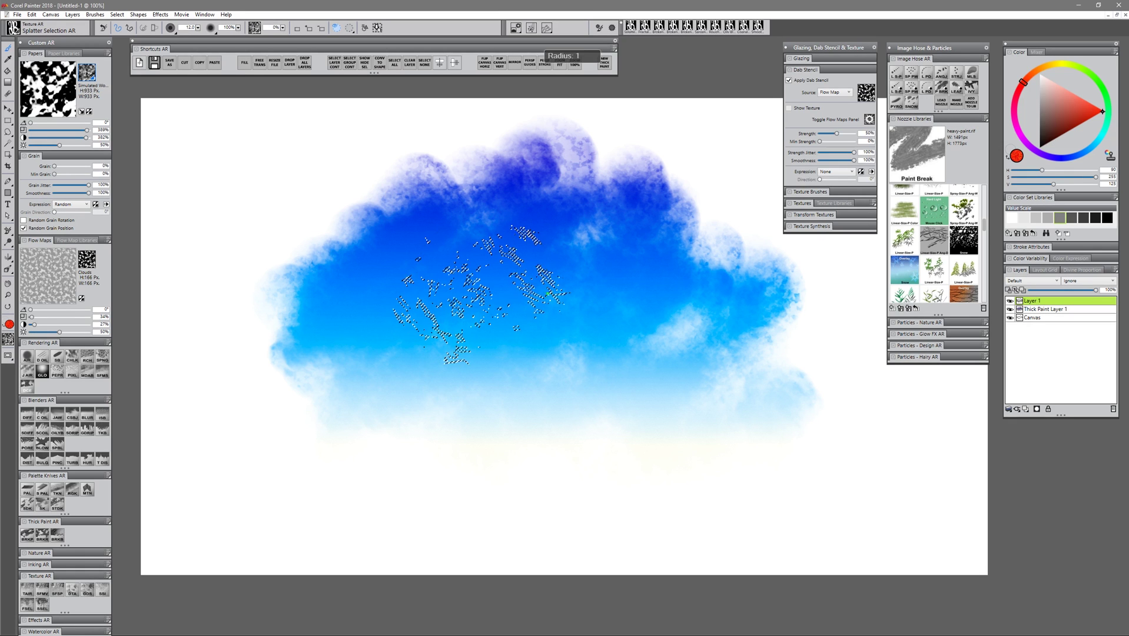
mouse_move(524, 294)
left_mouse_down()
mouse_move(518, 277)
mouse_move(442, 306)
mouse_move(376, 294)
left_mouse_up()
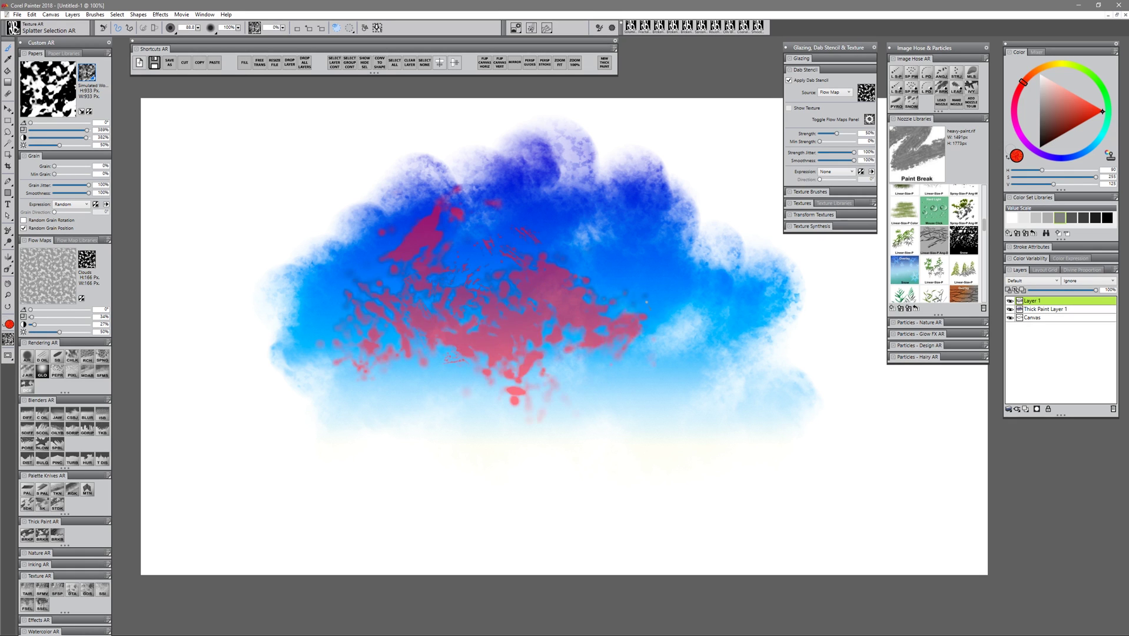
key("Delete")
key("ctrl+d")
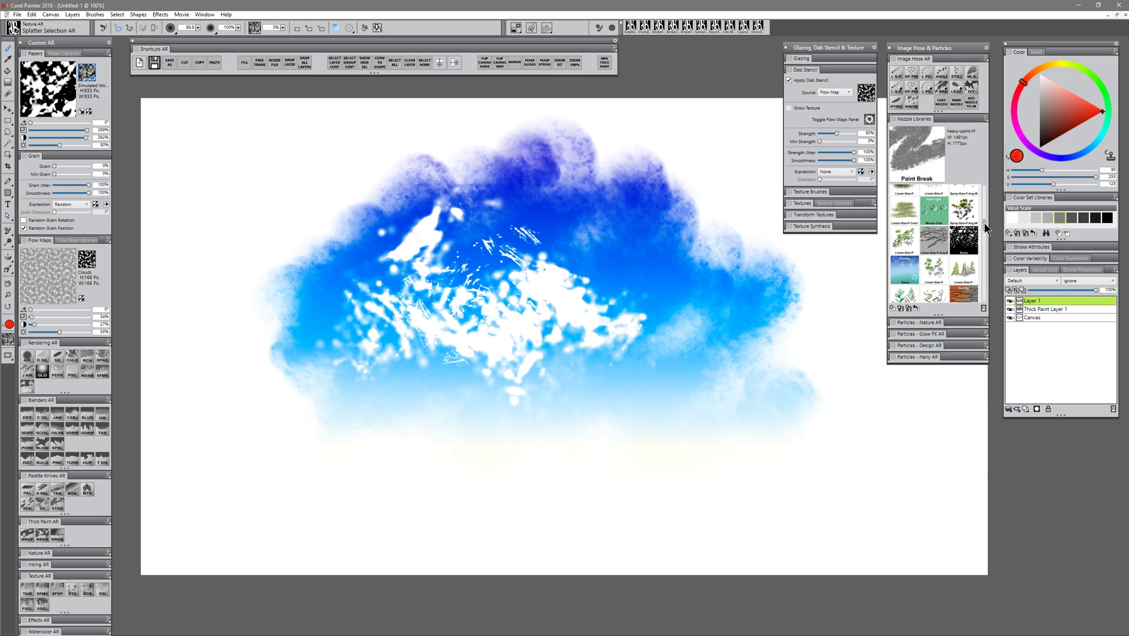
Paint a black zigzag texture stroke with the Paint Break image hose.
scroll(984, 231, "down", 5)
left_click_drag(984, 232, 979, 258)
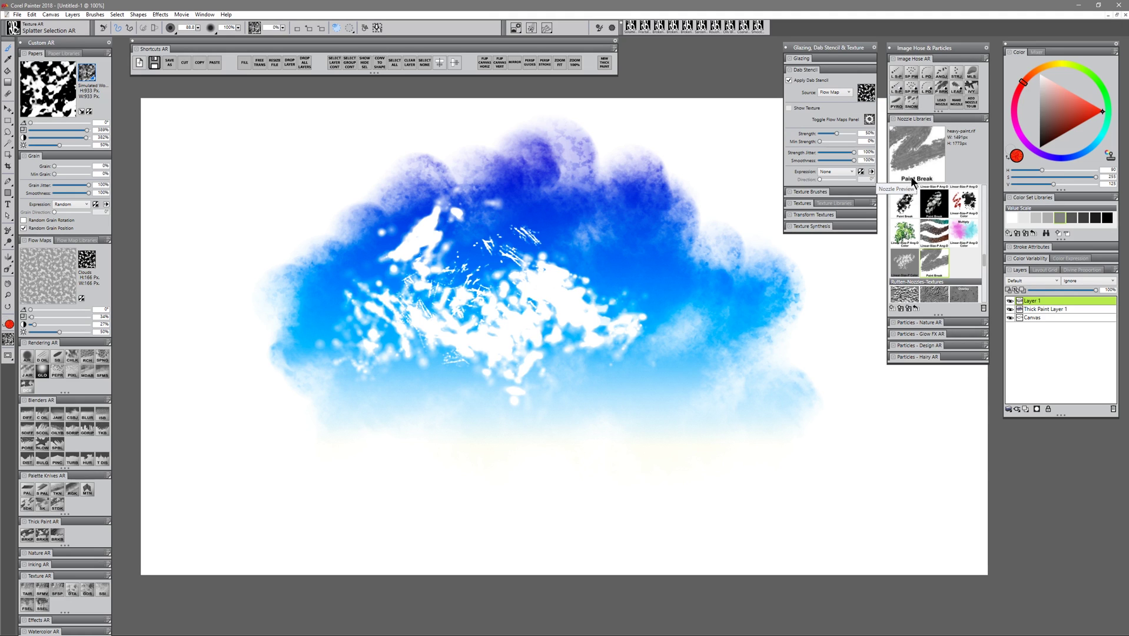
left_click(943, 89)
mouse_move(629, 217)
left_mouse_down()
mouse_move(470, 271)
mouse_move(365, 335)
mouse_move(301, 417)
mouse_move(548, 308)
mouse_move(594, 313)
mouse_move(436, 400)
mouse_move(399, 465)
mouse_move(660, 372)
left_mouse_up()
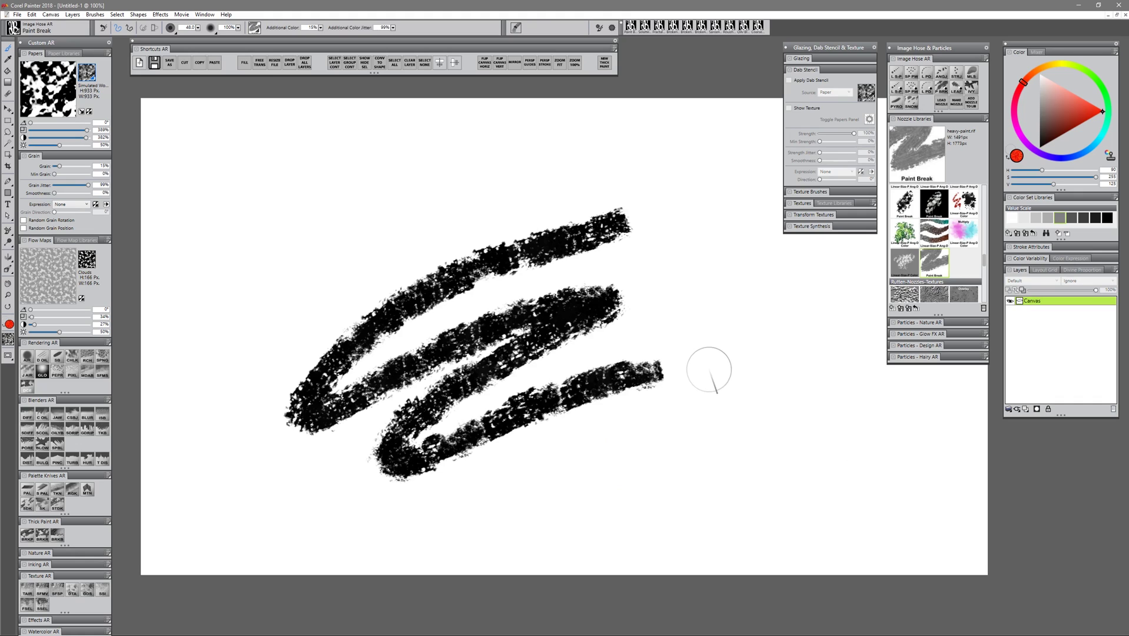
Paint a blue stroke above the black ones and a magenta stroke at the right.
left_click(1011, 151)
left_click(1010, 150)
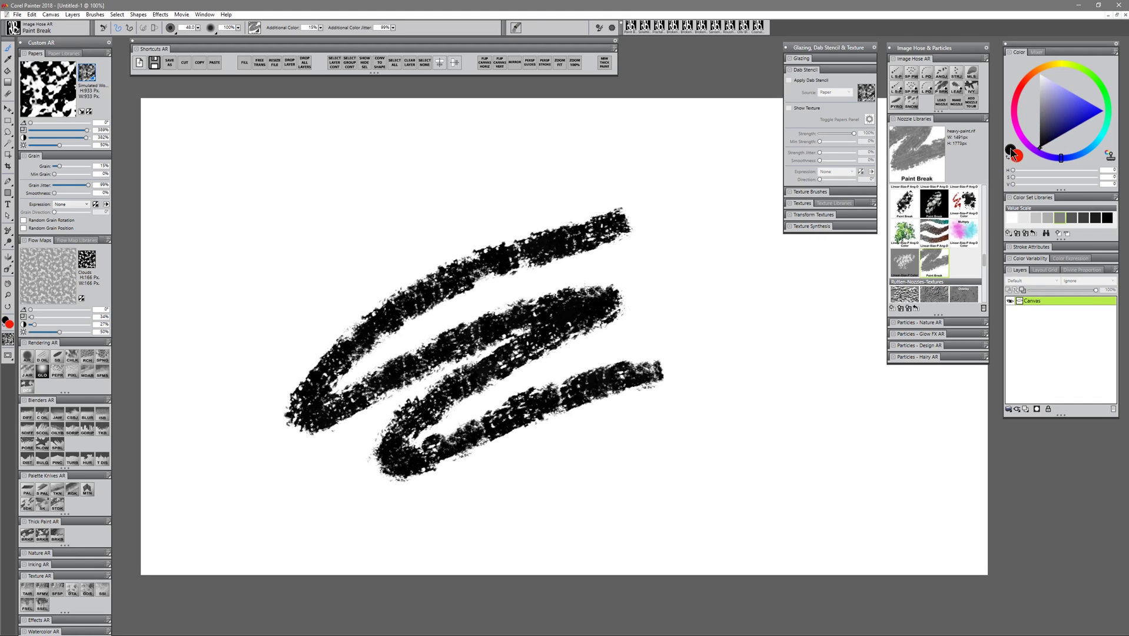
left_click_drag(1053, 132, 1103, 110)
mouse_move(647, 158)
left_mouse_down()
mouse_move(613, 159)
mouse_move(662, 156)
mouse_move(641, 327)
left_mouse_up()
left_click(1017, 130)
mouse_move(774, 263)
left_mouse_down()
mouse_move(827, 305)
mouse_move(537, 489)
mouse_move(802, 475)
mouse_move(827, 488)
left_mouse_up()
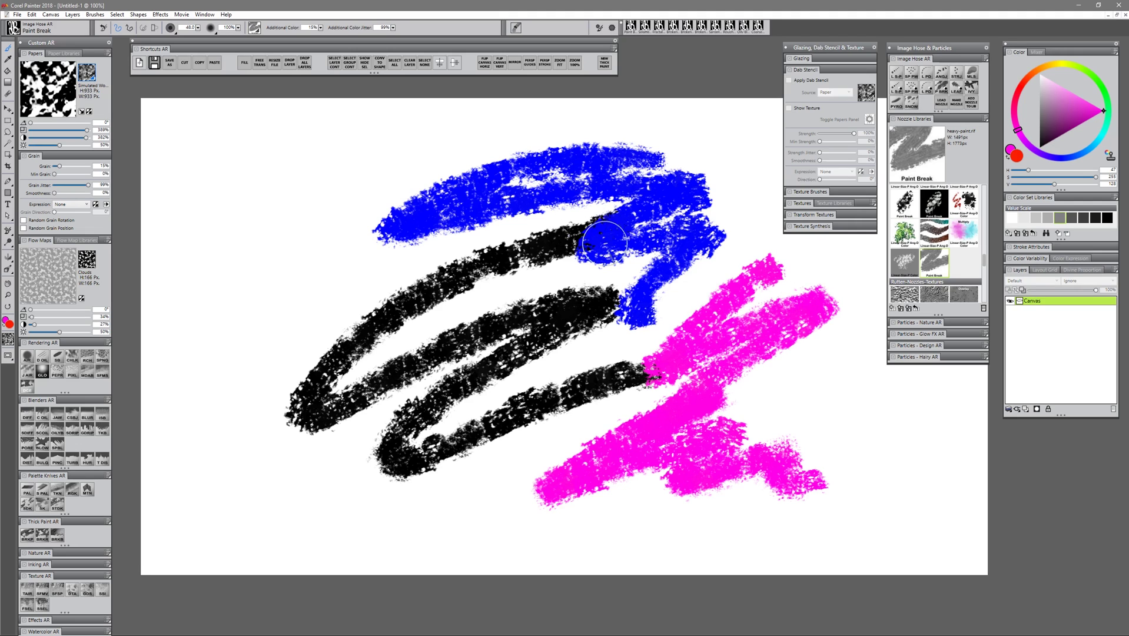
Paint a grey zigzag with Linear-Size-P Angle-D AR, then add a magenta-filled new layer.
left_click(928, 73)
mouse_move(438, 133)
left_mouse_down()
mouse_move(235, 300)
mouse_move(412, 212)
mouse_move(321, 413)
mouse_move(553, 259)
mouse_move(641, 306)
mouse_move(554, 506)
mouse_move(801, 448)
left_mouse_up()
left_click(1026, 409)
key("ctrl+f")
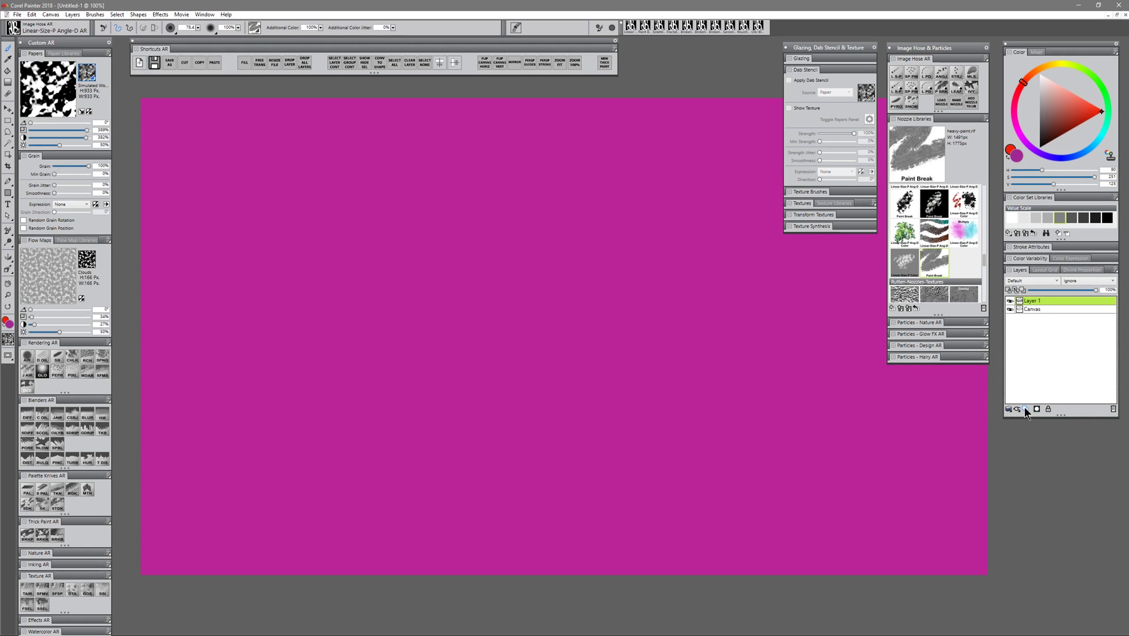
Set the magenta layer to Overlay and brush paint texture diagonally across it.
left_click(1028, 281)
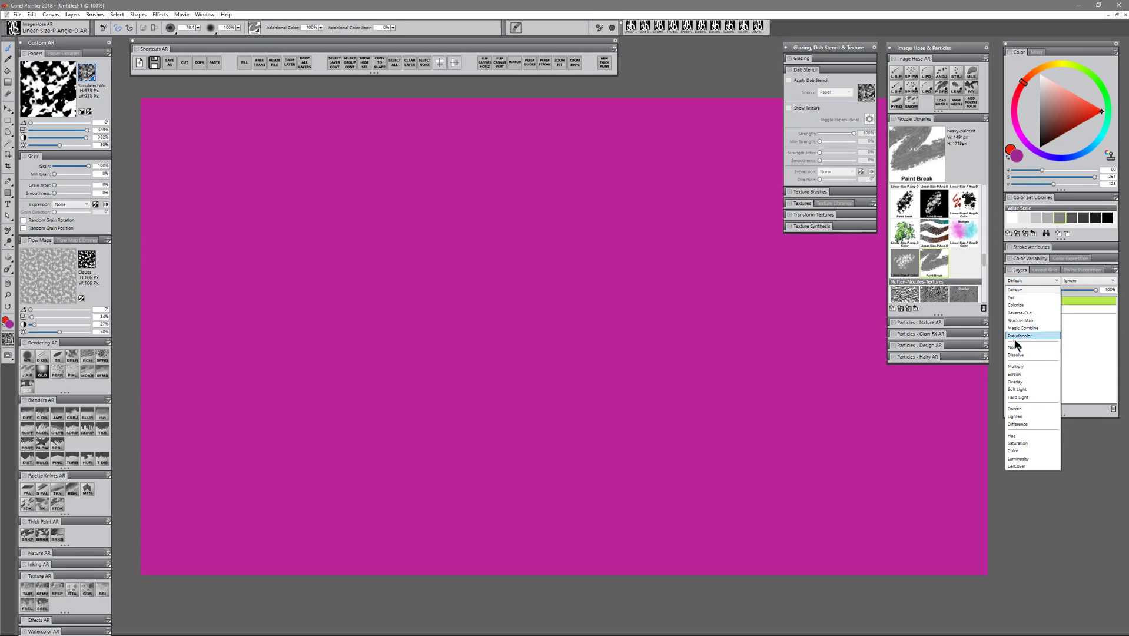
left_click(1017, 381)
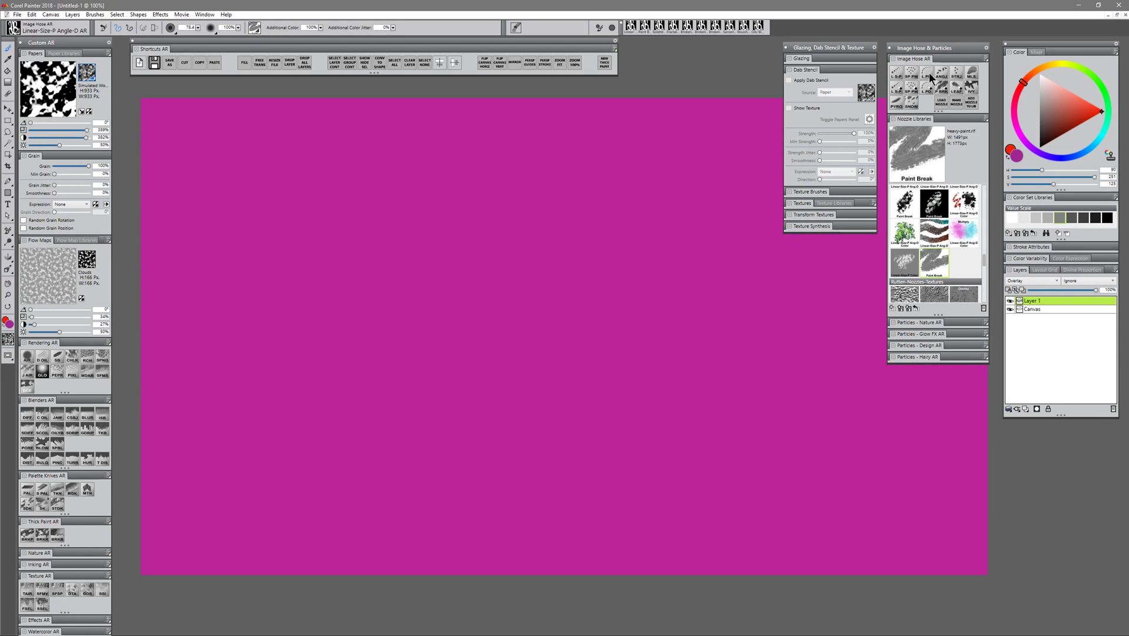
mouse_move(447, 207)
left_mouse_down()
mouse_move(316, 359)
mouse_move(362, 394)
mouse_move(560, 314)
mouse_move(719, 321)
mouse_move(414, 242)
mouse_move(415, 156)
mouse_move(385, 252)
mouse_move(884, 549)
mouse_move(577, 219)
mouse_move(404, 356)
mouse_move(514, 453)
mouse_move(234, 436)
mouse_move(661, 514)
mouse_move(850, 378)
mouse_move(818, 473)
mouse_move(706, 188)
left_mouse_up()
key("bracketleft")
key("bracketleft")
key("bracketleft")
key("bracketleft")
key("bracketleft")
key("bracketleft")
key("bracketleft")
key("bracketleft")
key("bracketleft")
key("bracketleft")
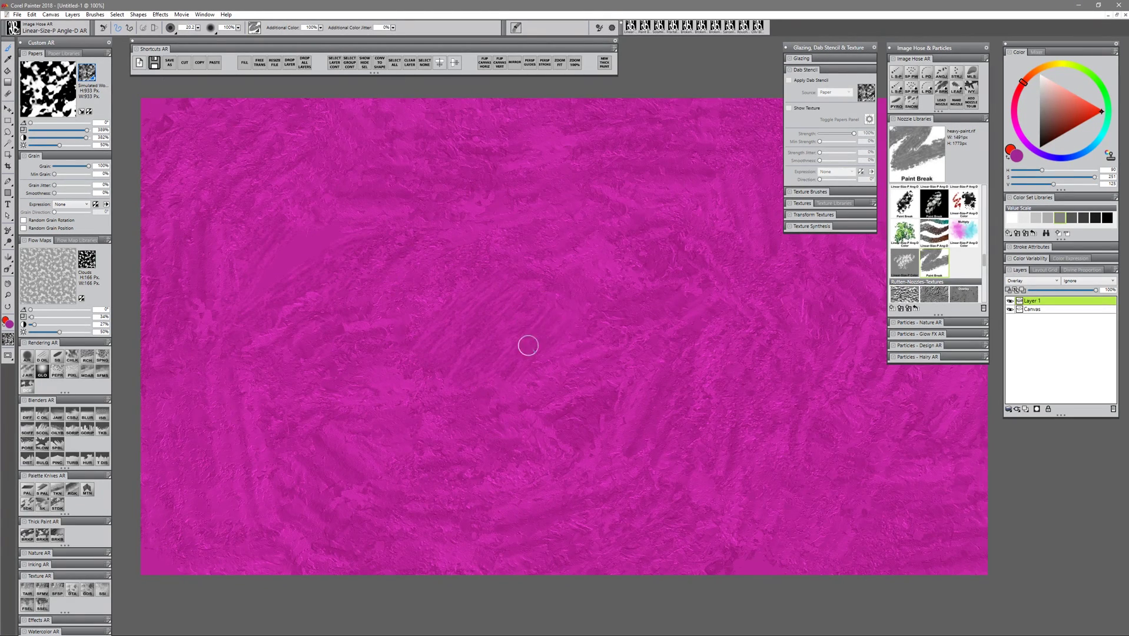